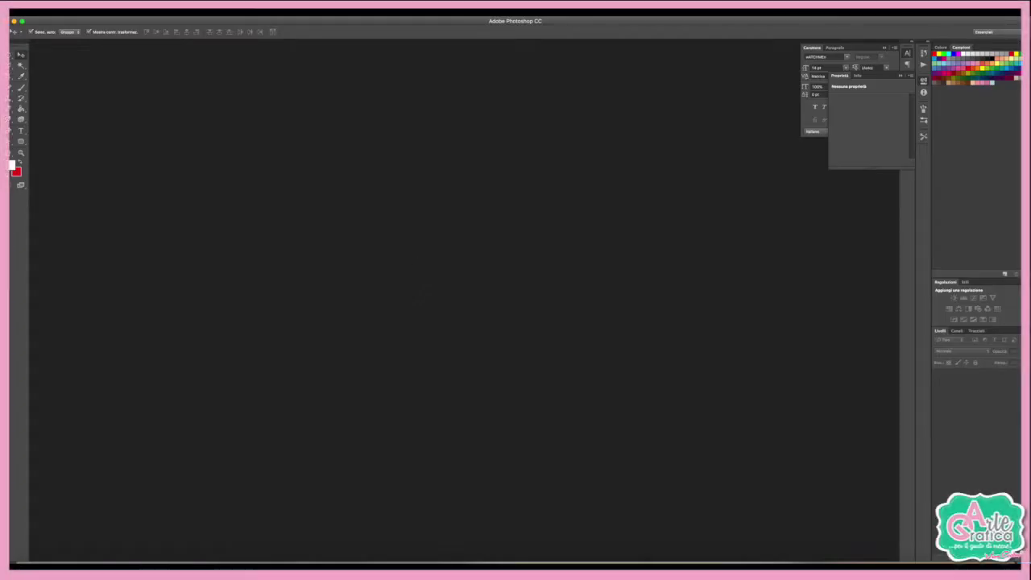
# After the intro, open Photoshop's File menu to begin a new document
pyautogui.click(70, 11)
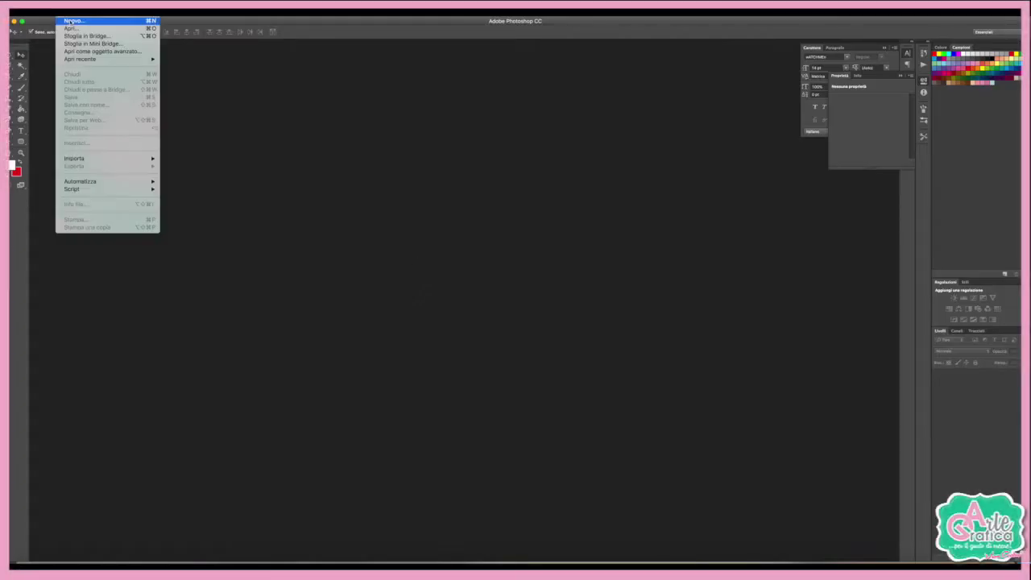
# Create an International Paper A4 document (210×297 mm, 300 ppi) named 'SFONDO COLORATO A4'
pyautogui.click(70, 21)
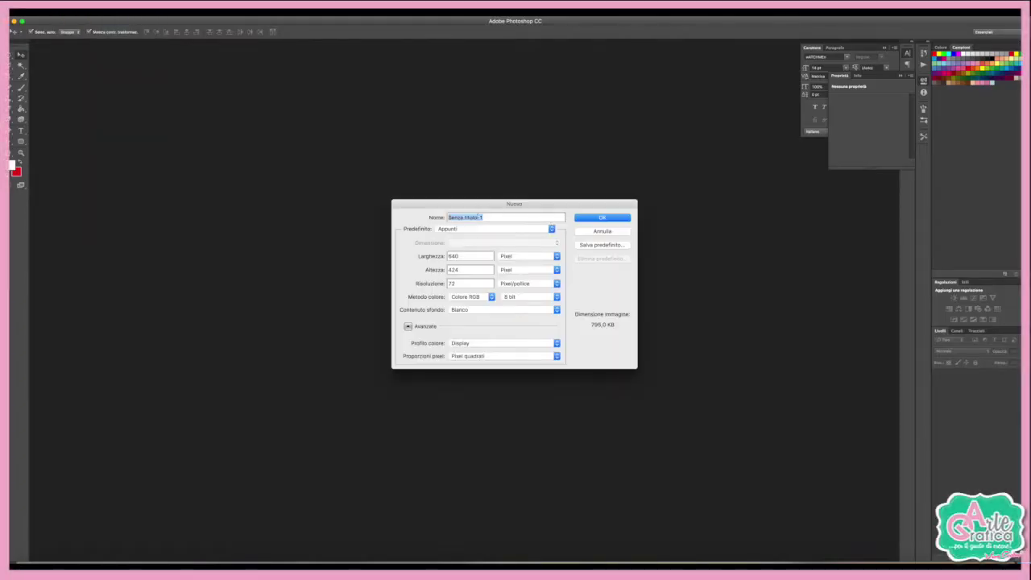
pyautogui.click(484, 229)
pyautogui.click(483, 253)
pyautogui.click(484, 243)
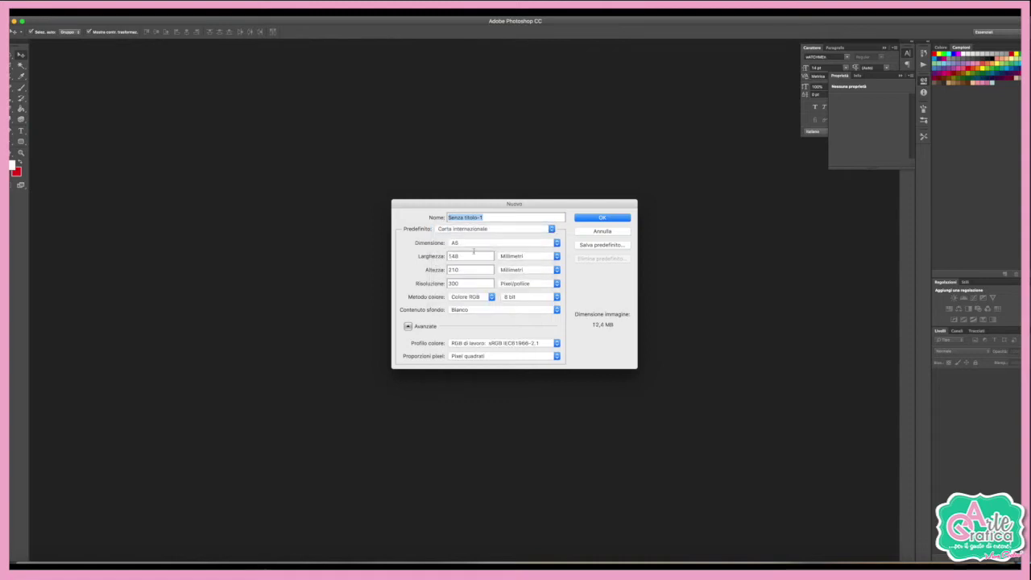
pyautogui.click(471, 244)
pyautogui.click(467, 231)
pyautogui.click(604, 219)
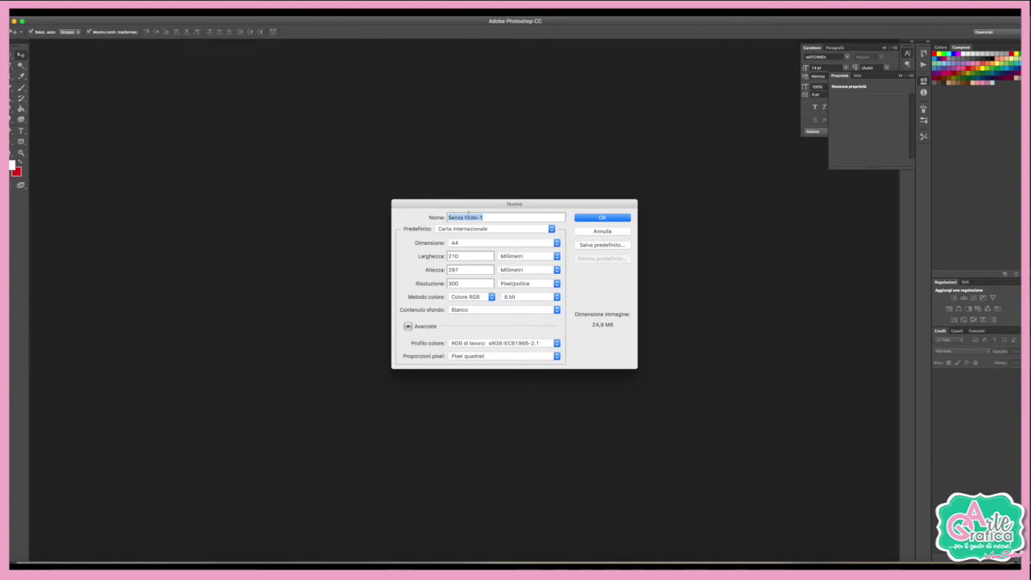
pyautogui.write('SFONDO')
pyautogui.write(' COLORATO A4')
pyautogui.press('Return')
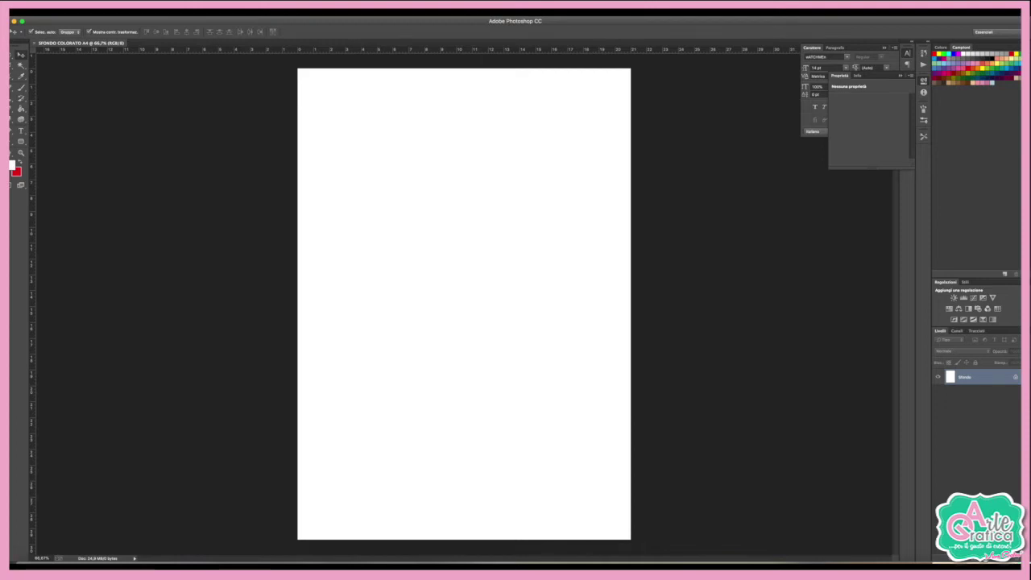
# Add a gradient fill layer with its angle set to 0
pyautogui.rightClick(958, 431)
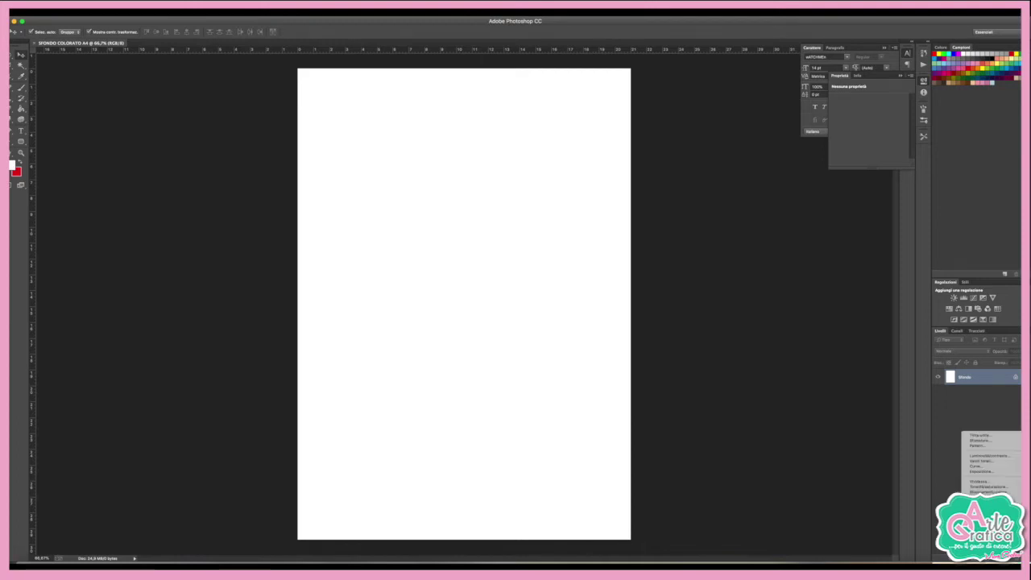
pyautogui.click(988, 446)
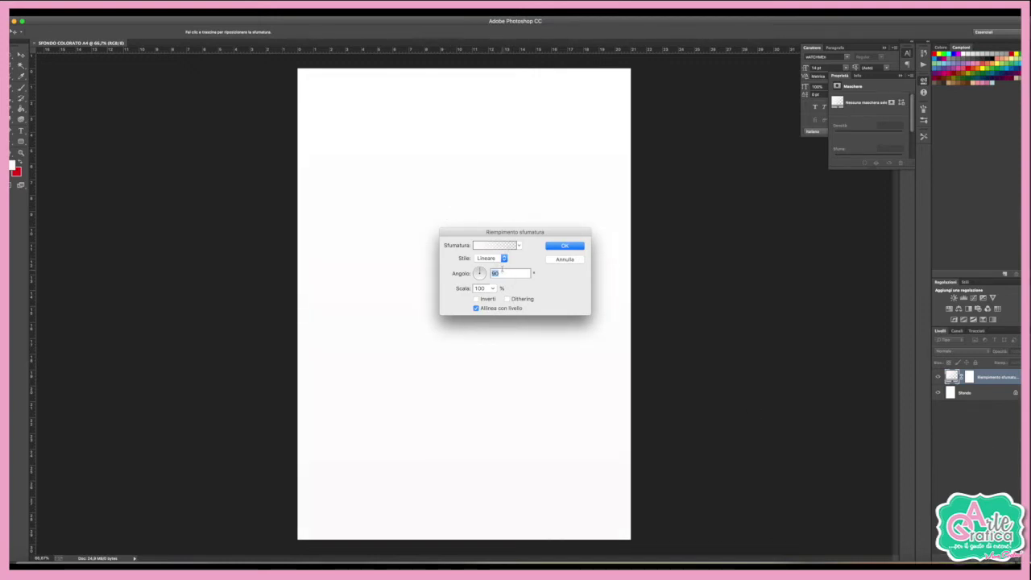
pyautogui.write('0')
pyautogui.click(484, 247)
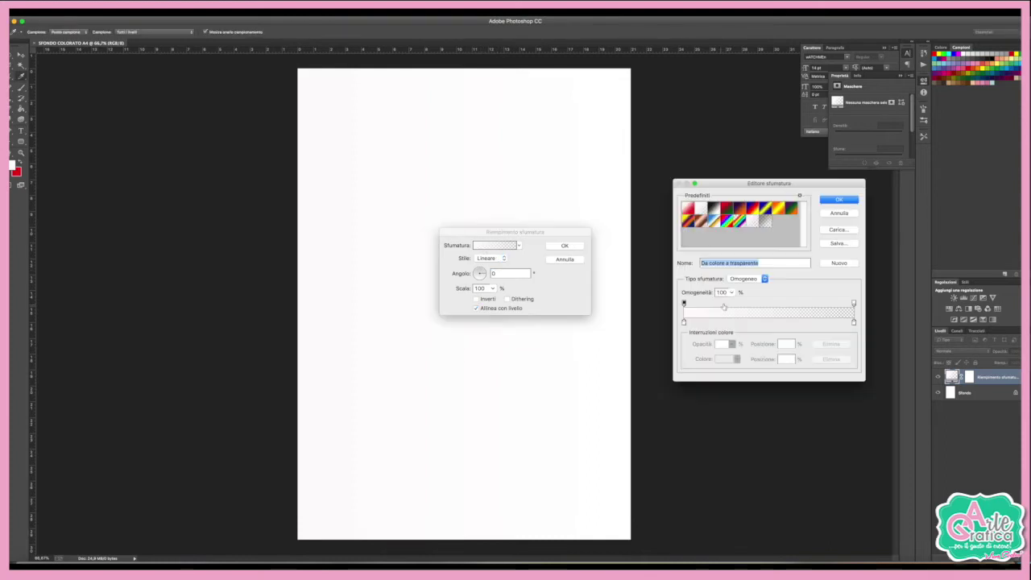
# Make the gradient a Noise type at 100% roughness with restricted colours
pyautogui.click(718, 223)
pyautogui.click(743, 279)
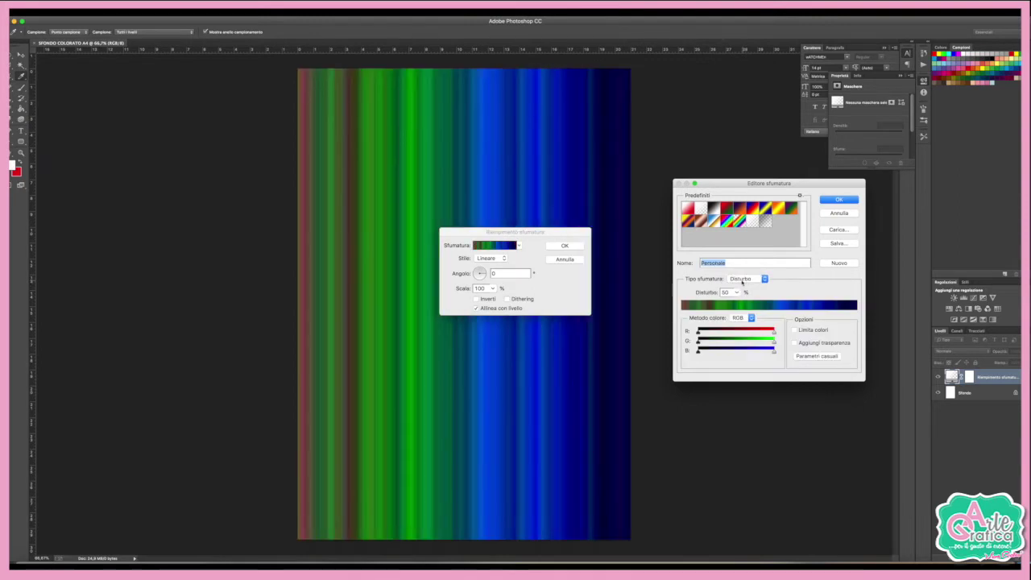
pyautogui.click(735, 292)
pyautogui.moveTo(739, 304); pyautogui.dragTo(780, 305)
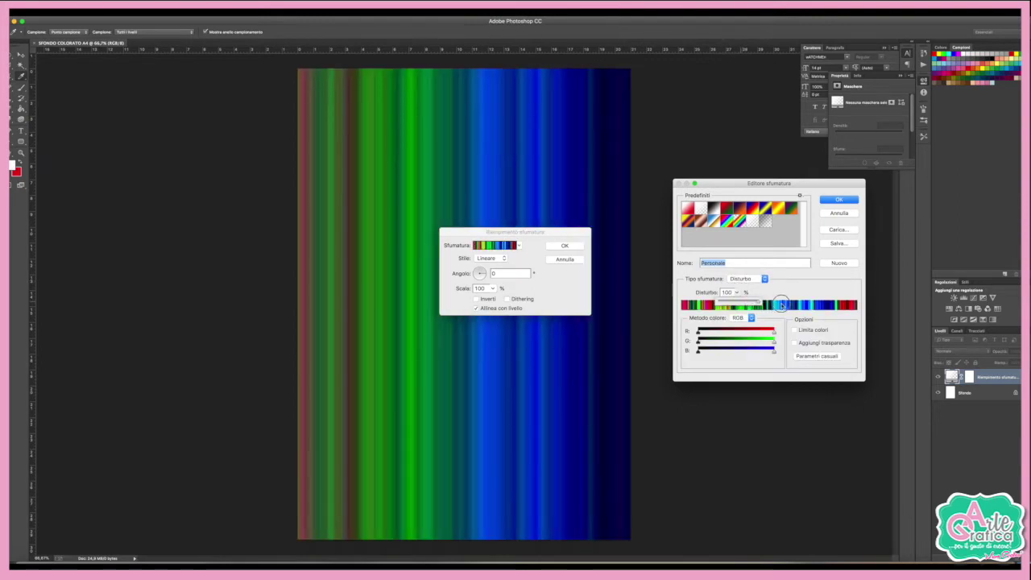
pyautogui.click(790, 310)
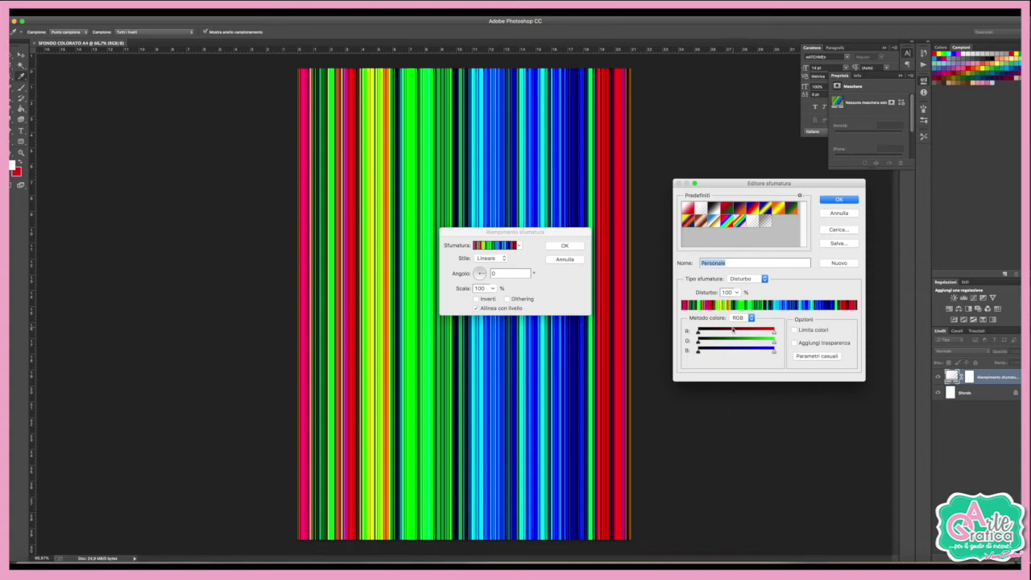
pyautogui.moveTo(698, 332)
pyautogui.mouseDown()
pyautogui.moveTo(723, 331)
pyautogui.moveTo(703, 332)
pyautogui.mouseUp()
pyautogui.click(813, 330)
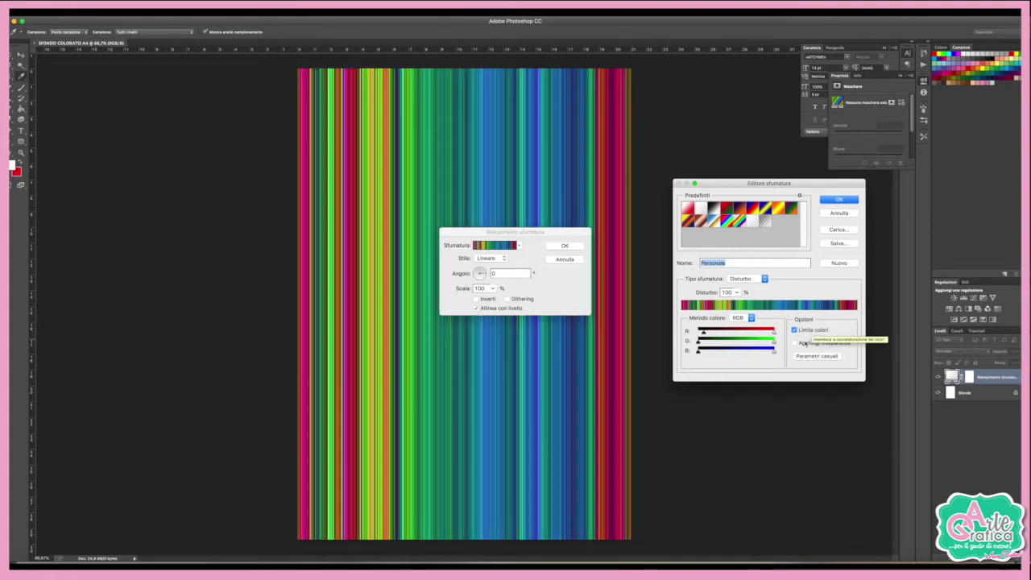
# Keep the RGB colour model without transparency and apply the noise gradient fill layer
pyautogui.click(809, 343)
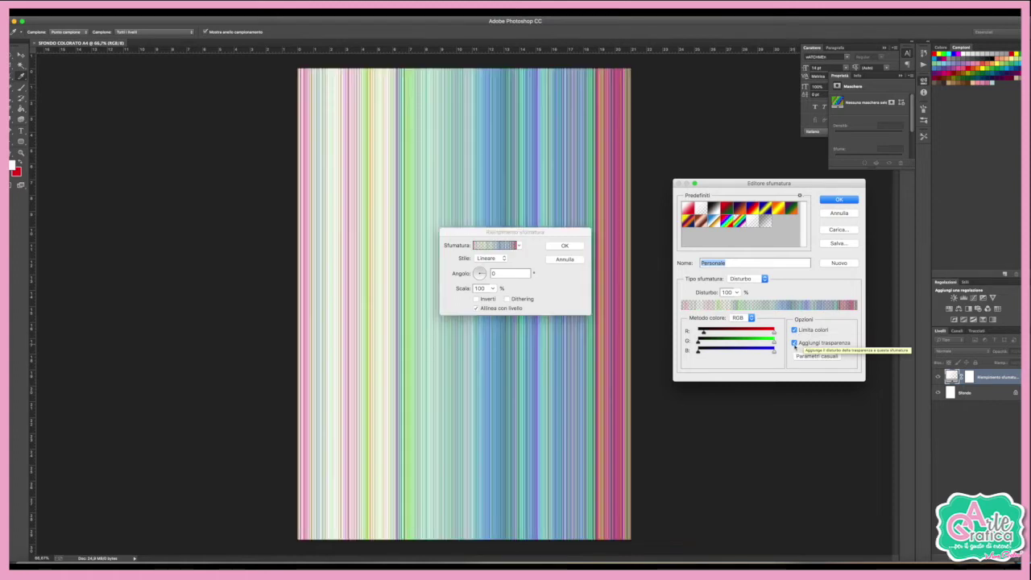
pyautogui.click(794, 343)
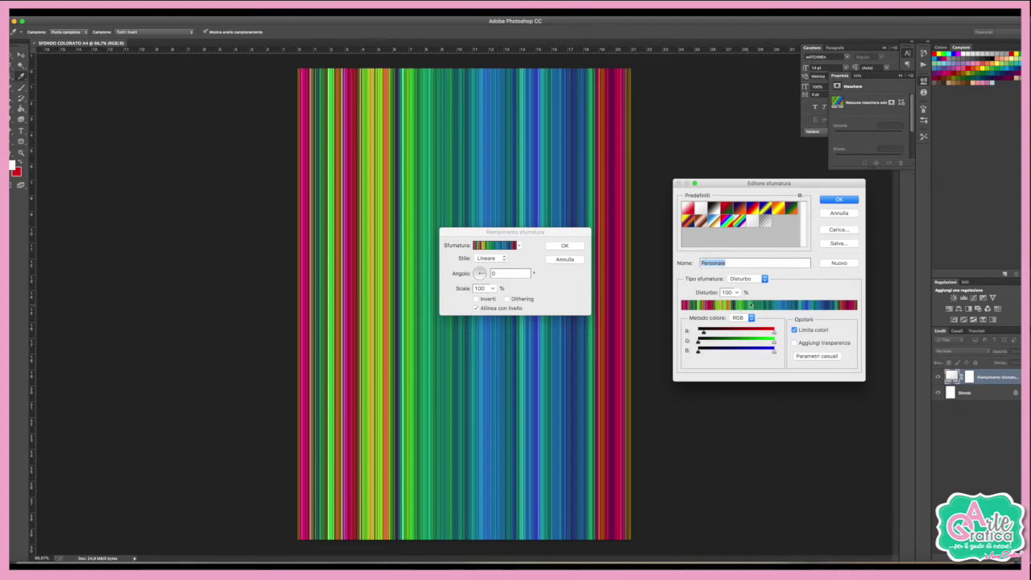
pyautogui.click(746, 318)
pyautogui.click(770, 331)
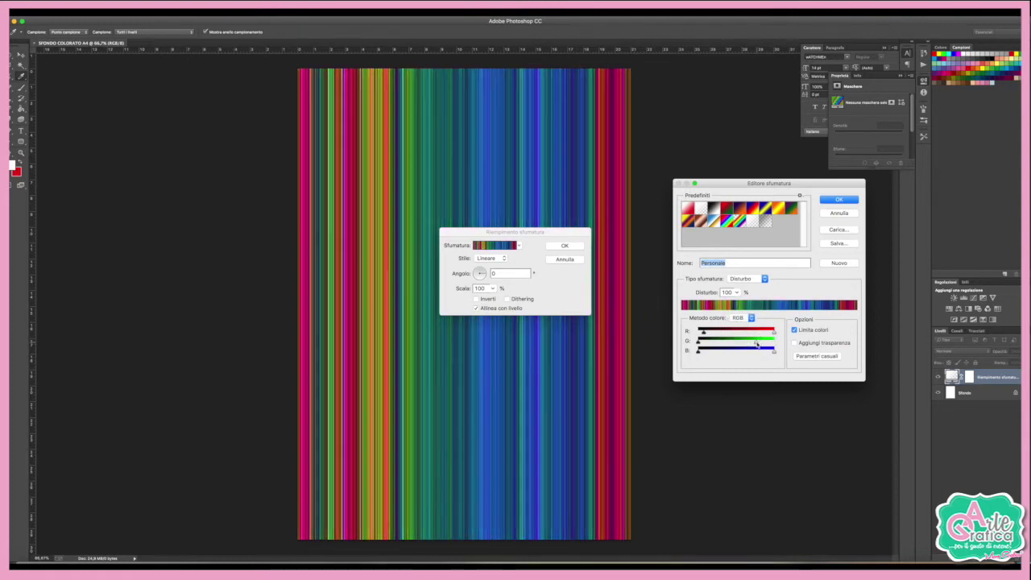
pyautogui.click(757, 341)
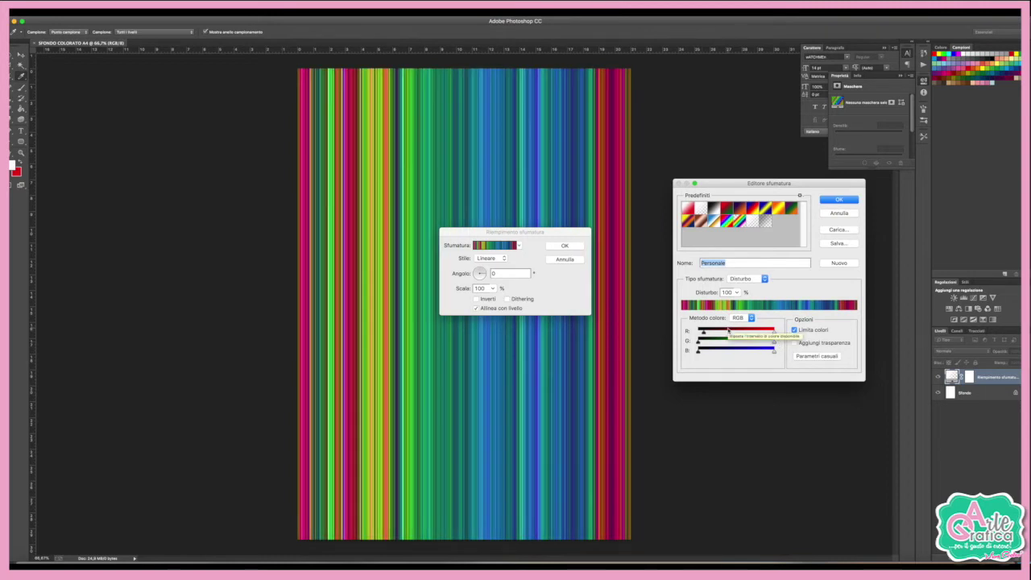
pyautogui.click(837, 200)
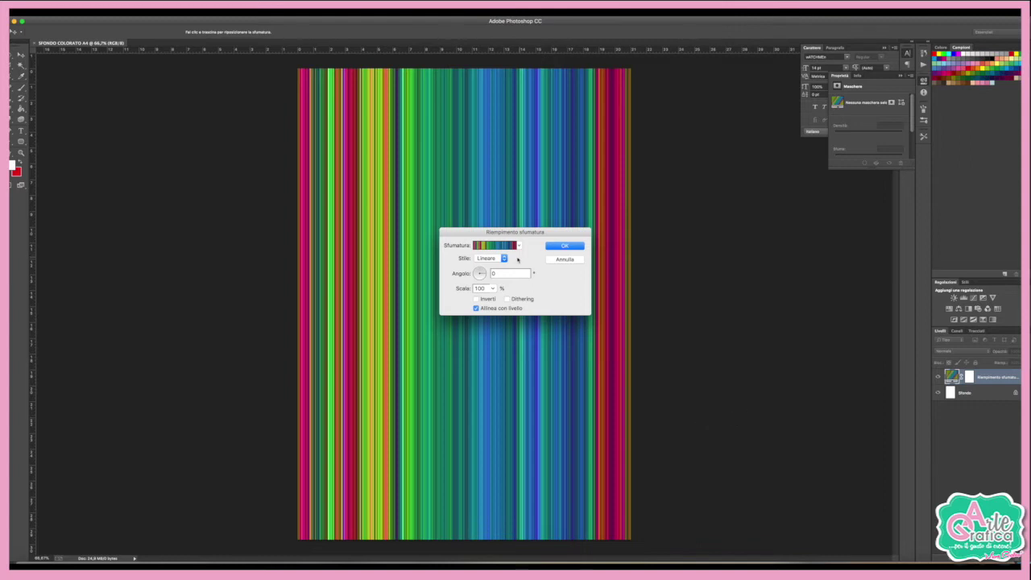
pyautogui.click(487, 299)
pyautogui.click(488, 299)
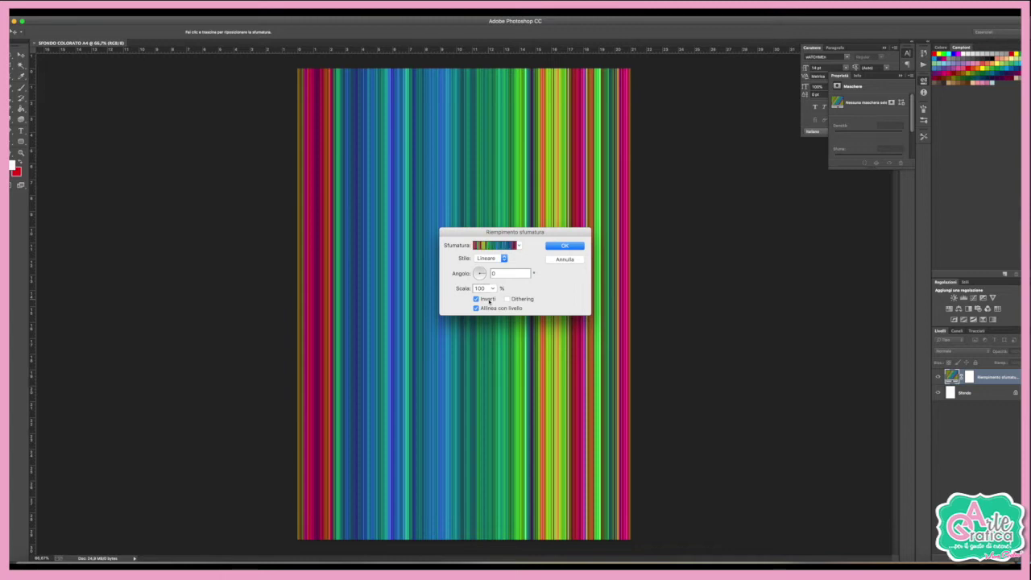
pyautogui.click(569, 248)
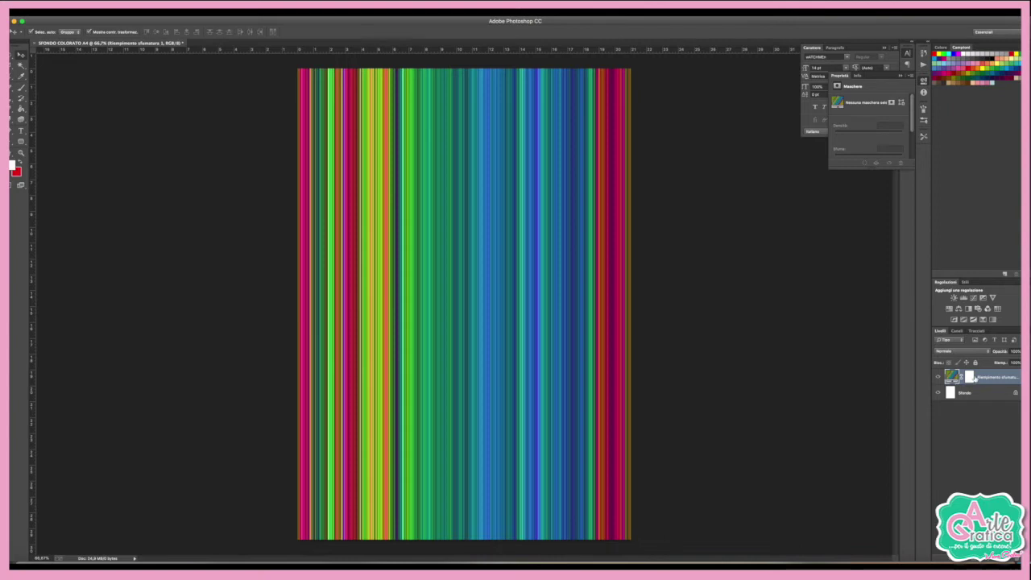
# Apply Camera Raw to the rasterized stripes, raising temperature, exposure (about +0.85), tint and clarity
pyautogui.click(230, 11)
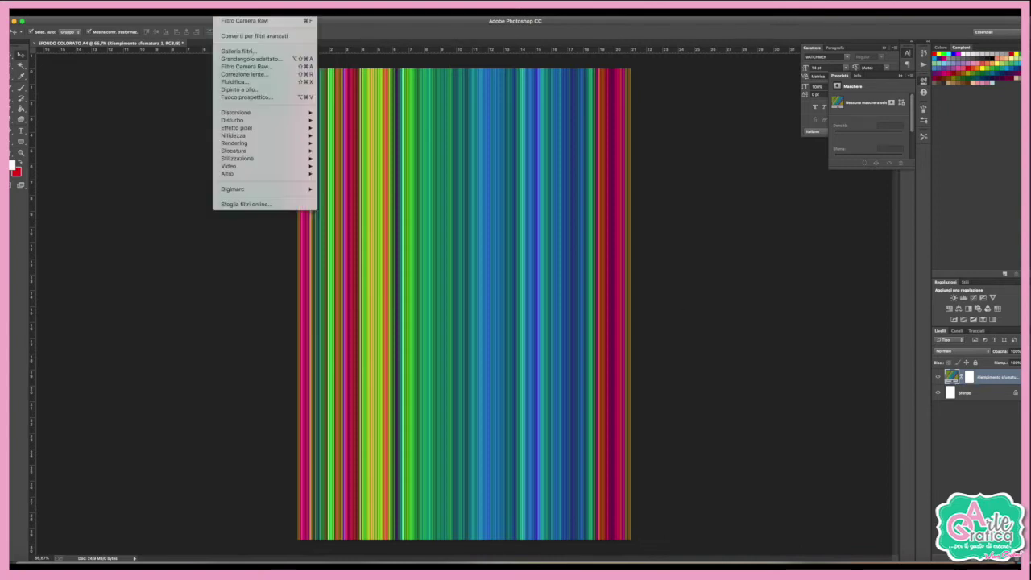
pyautogui.click(238, 83)
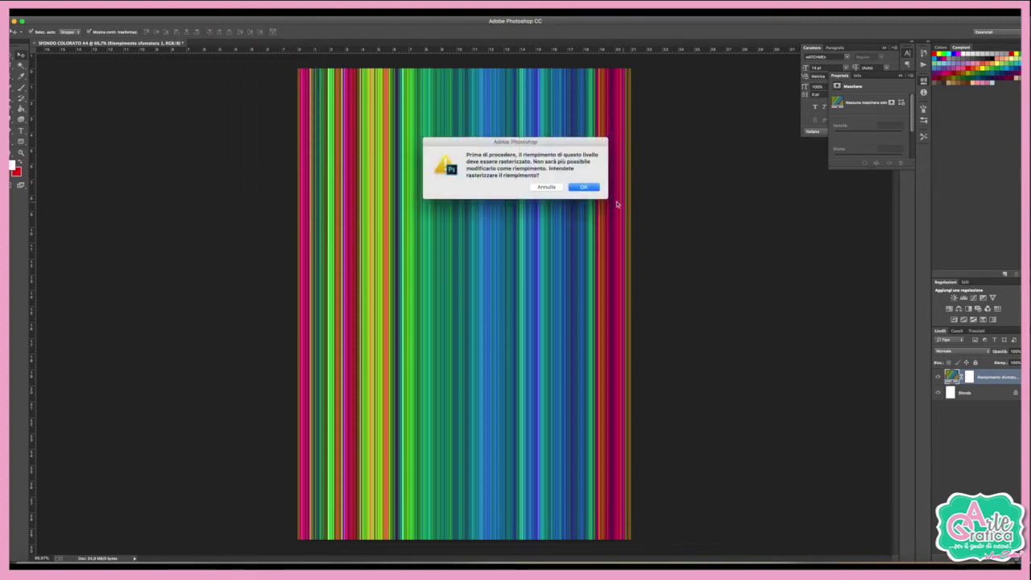
pyautogui.click(584, 187)
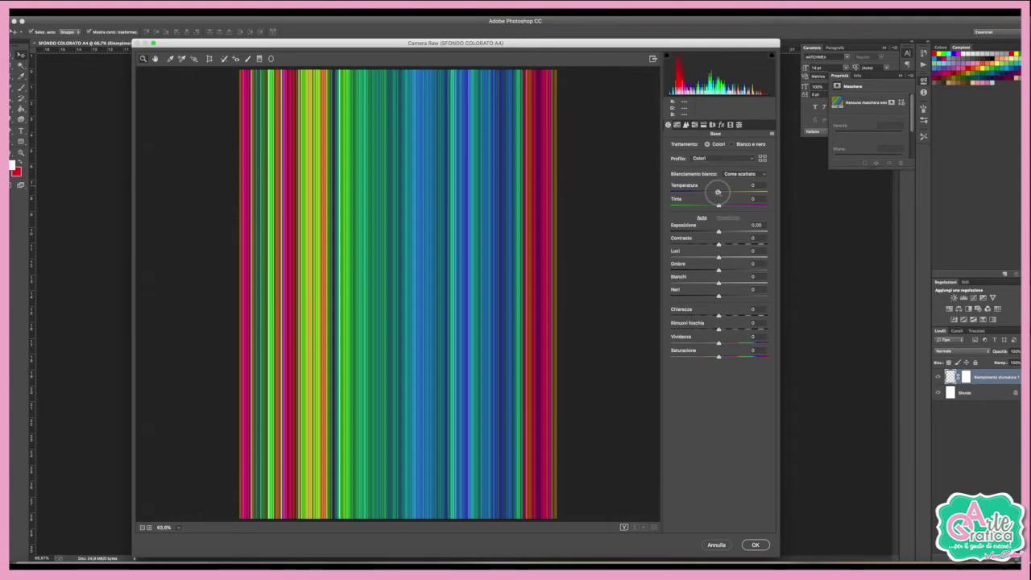
pyautogui.moveTo(718, 191); pyautogui.dragTo(728, 191)
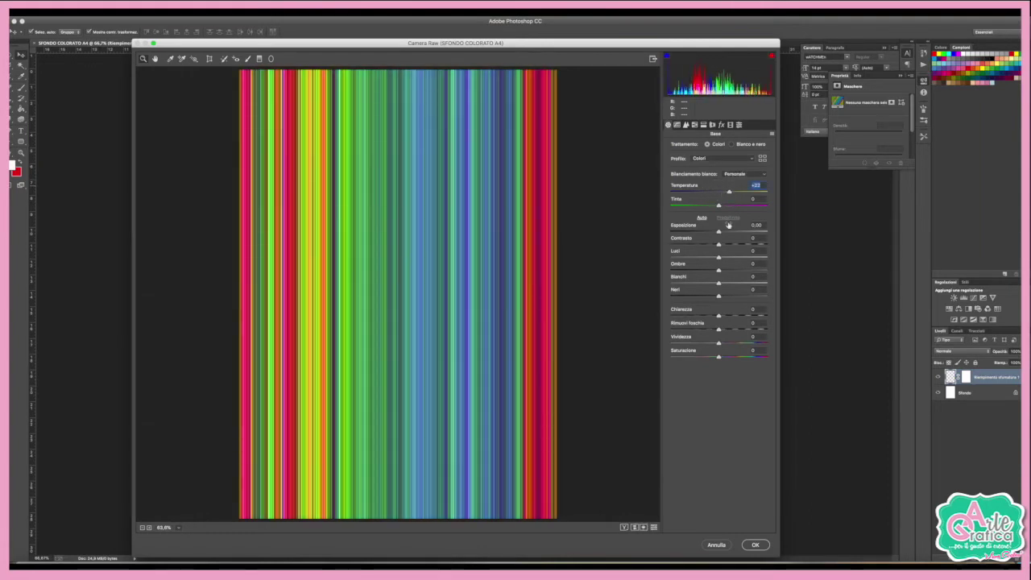
pyautogui.moveTo(719, 231); pyautogui.dragTo(723, 233)
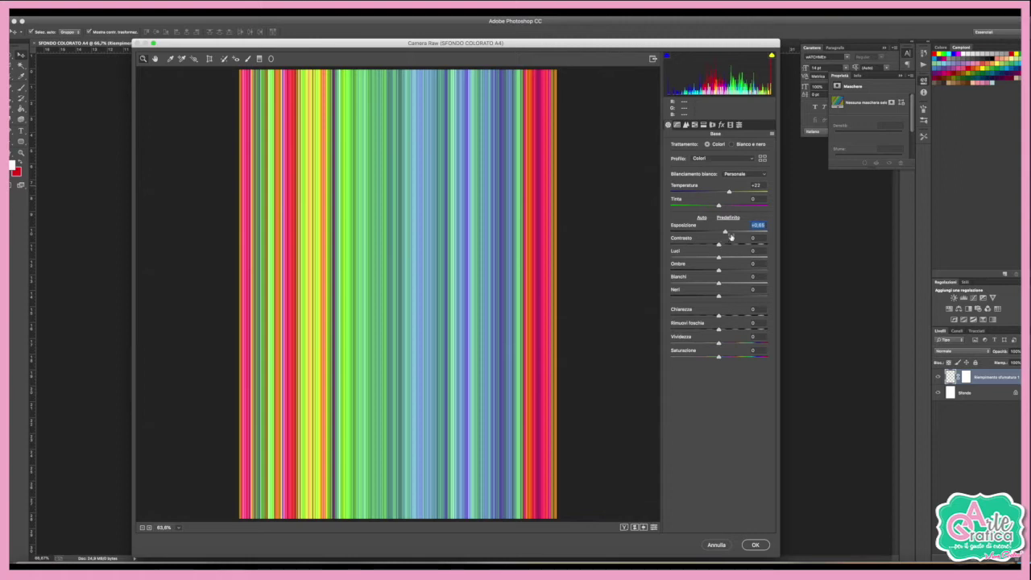
pyautogui.moveTo(718, 206); pyautogui.dragTo(733, 206)
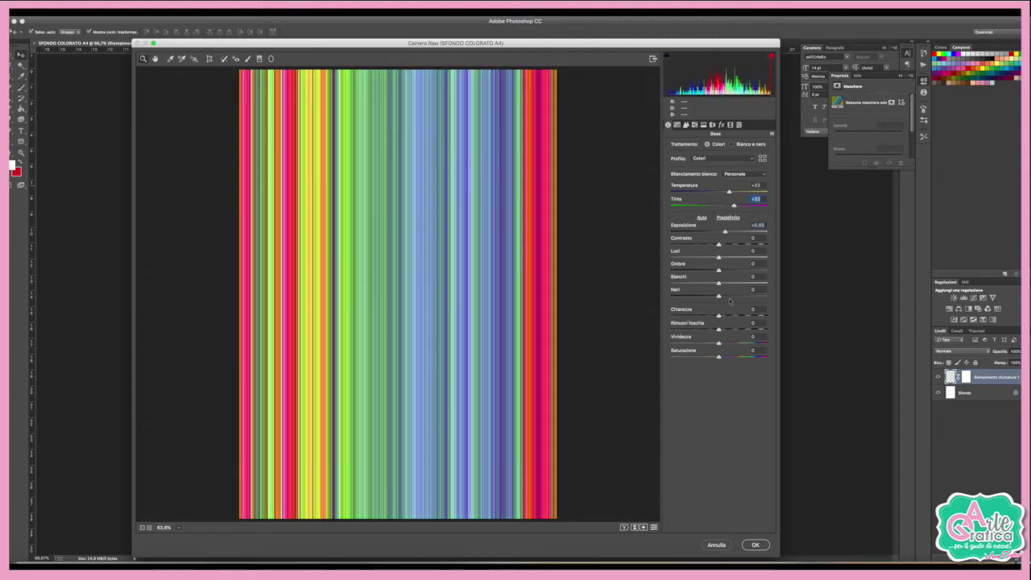
pyautogui.moveTo(718, 315); pyautogui.dragTo(751, 315)
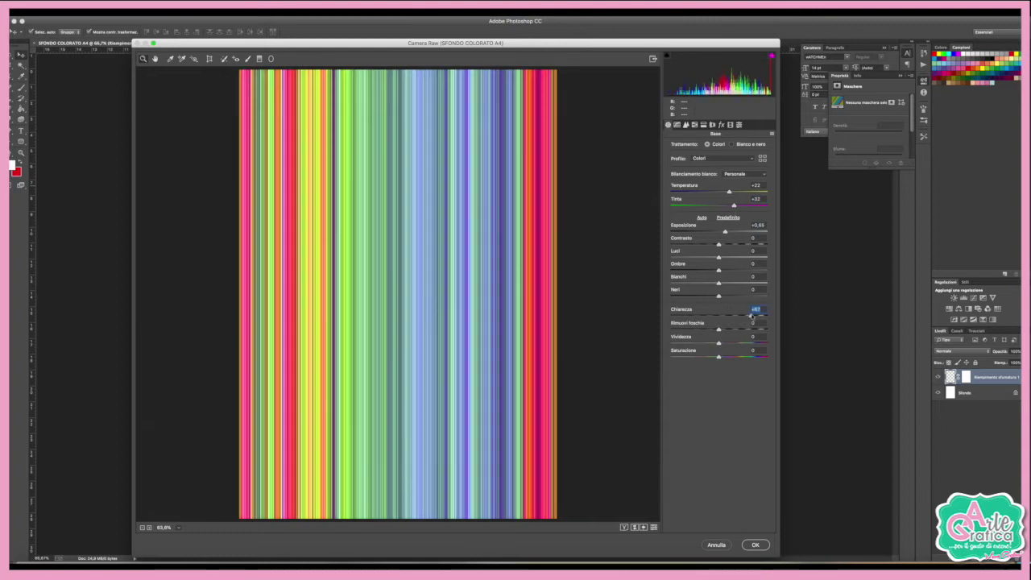
# Set vibrance to -28, saturation to 0 and haze removal to about -15
pyautogui.moveTo(718, 329); pyautogui.dragTo(703, 331)
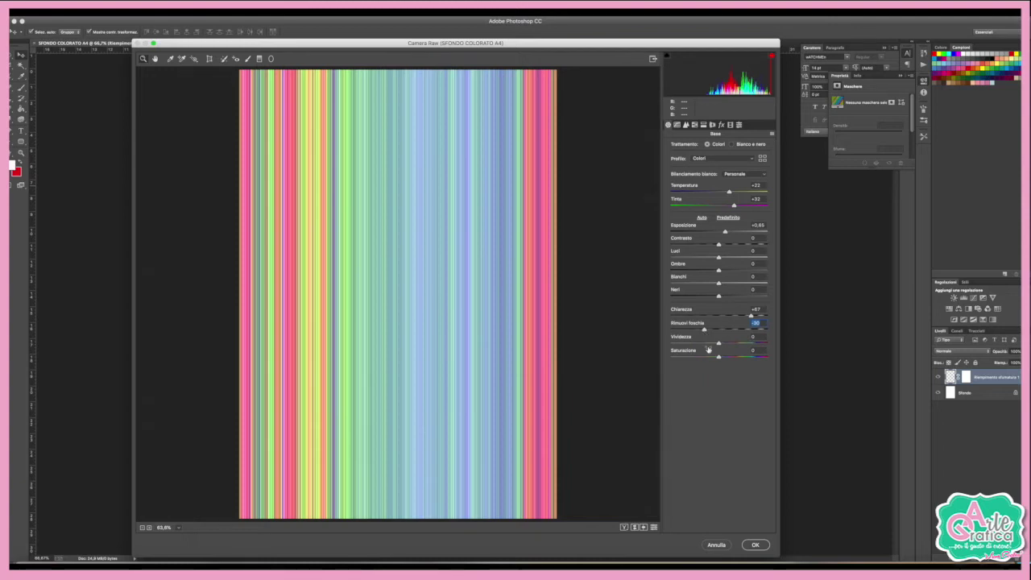
pyautogui.moveTo(719, 344); pyautogui.dragTo(702, 344)
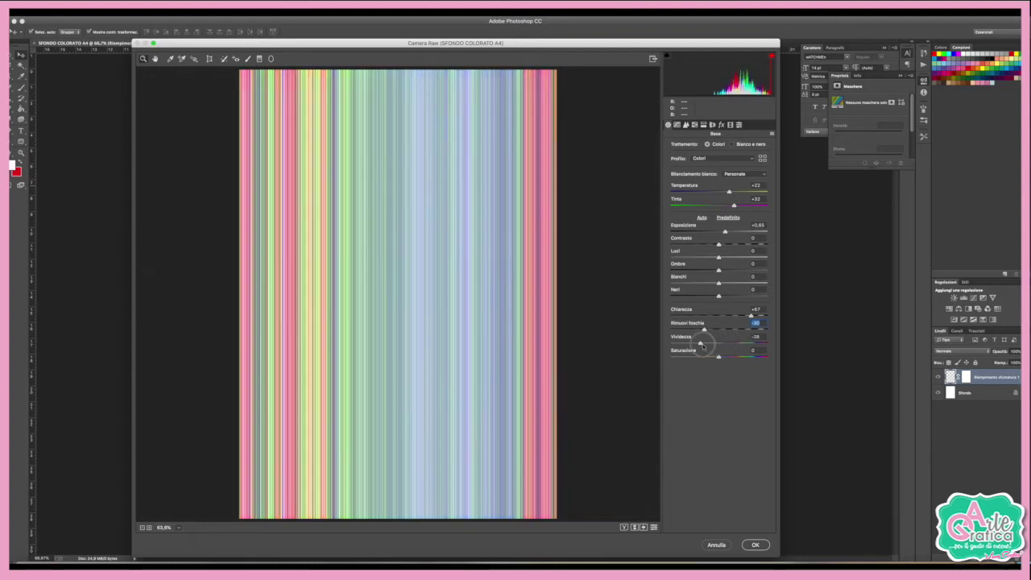
pyautogui.moveTo(702, 344); pyautogui.dragTo(706, 345)
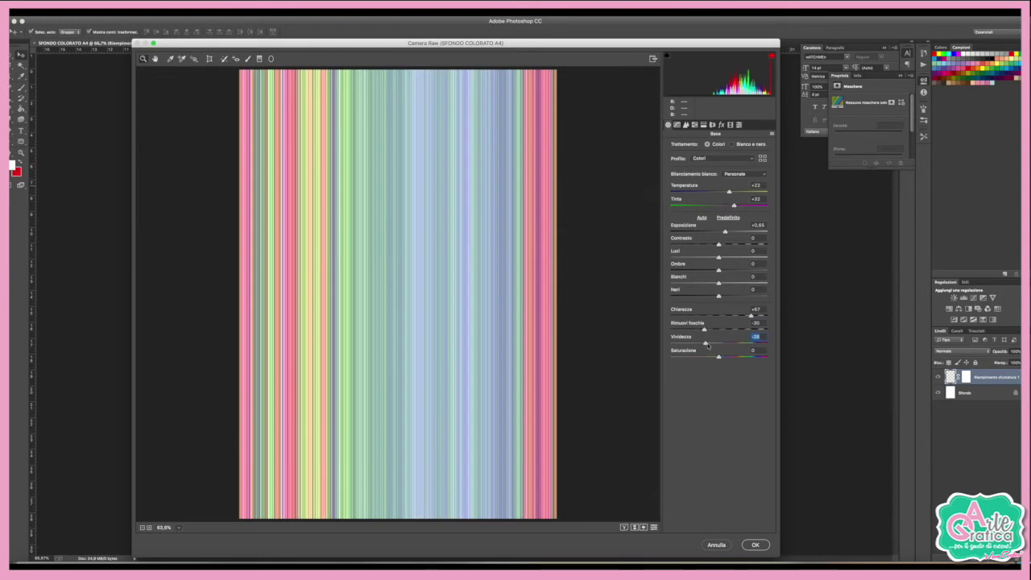
pyautogui.moveTo(719, 357)
pyautogui.mouseDown()
pyautogui.moveTo(730, 358)
pyautogui.moveTo(706, 358)
pyautogui.mouseUp()
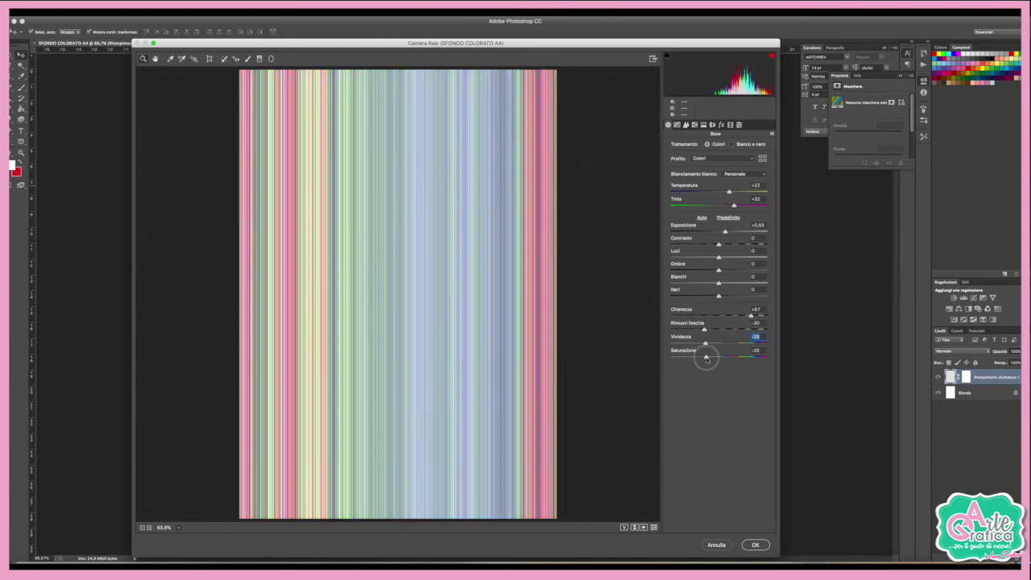
pyautogui.press('Tab')
pyautogui.write('0')
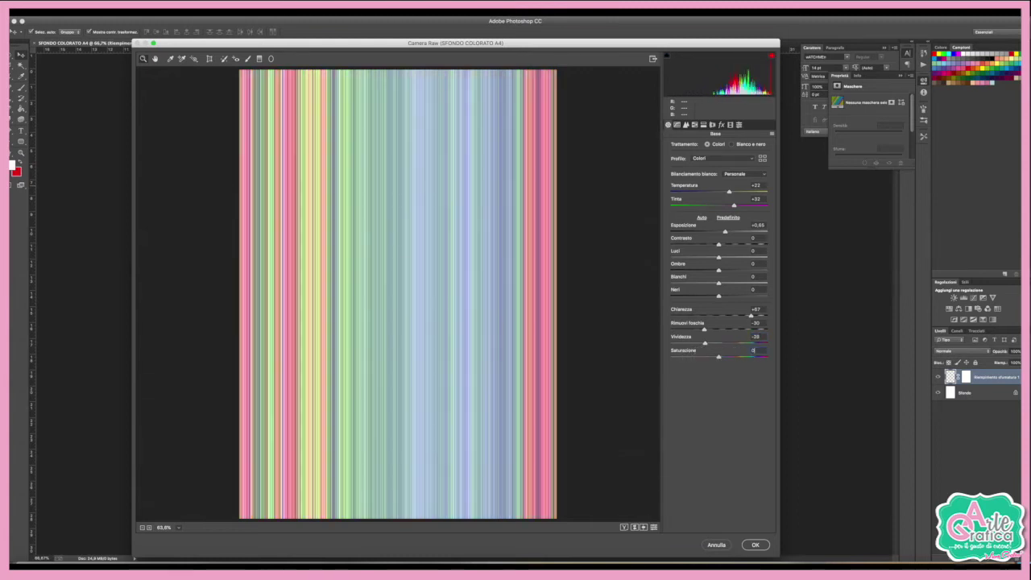
pyautogui.click(706, 329)
pyautogui.moveTo(705, 329); pyautogui.dragTo(711, 330)
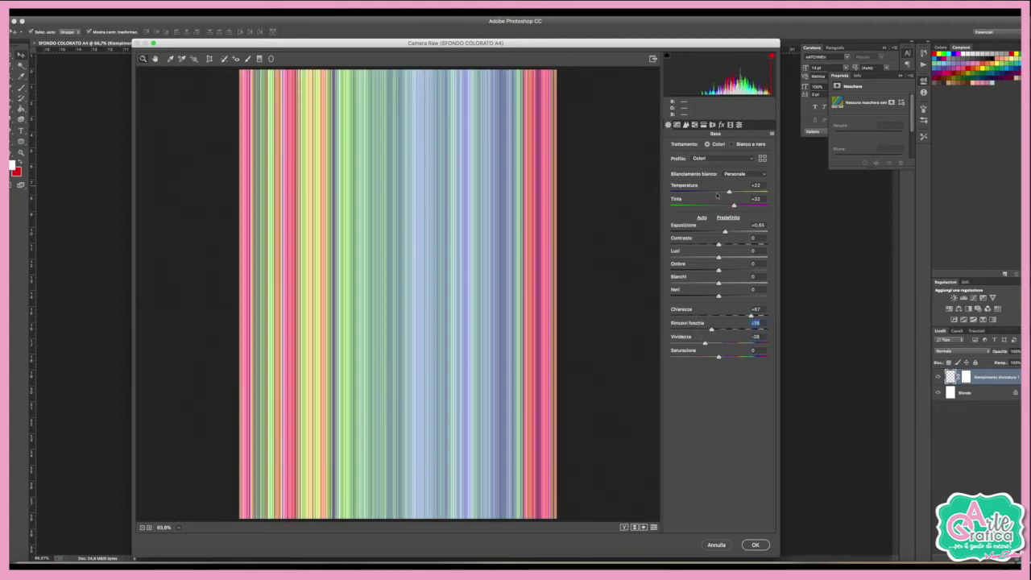
pyautogui.click(740, 125)
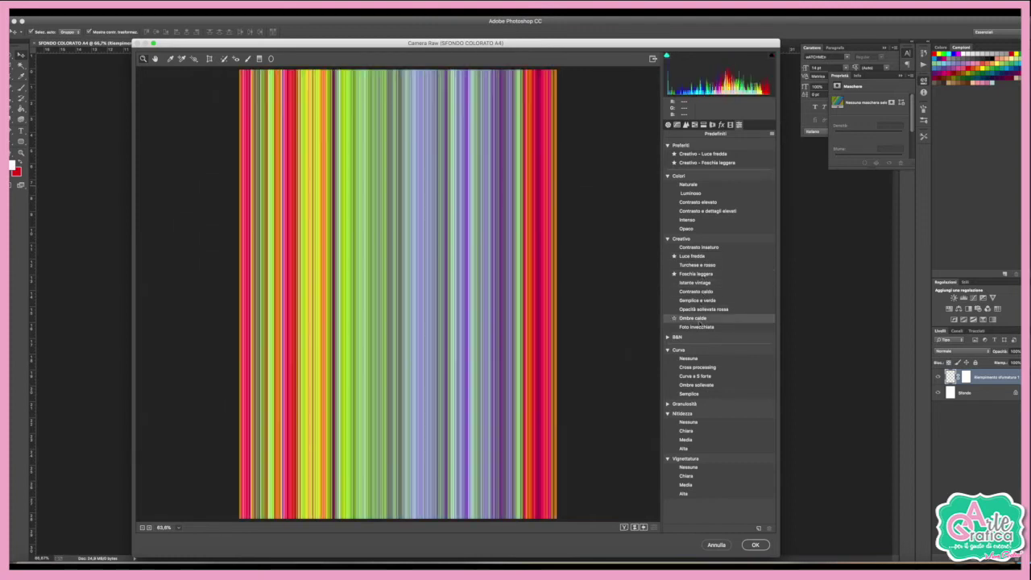
# Apply the Luminoso preset and commit the Camera Raw filter
pyautogui.click(700, 194)
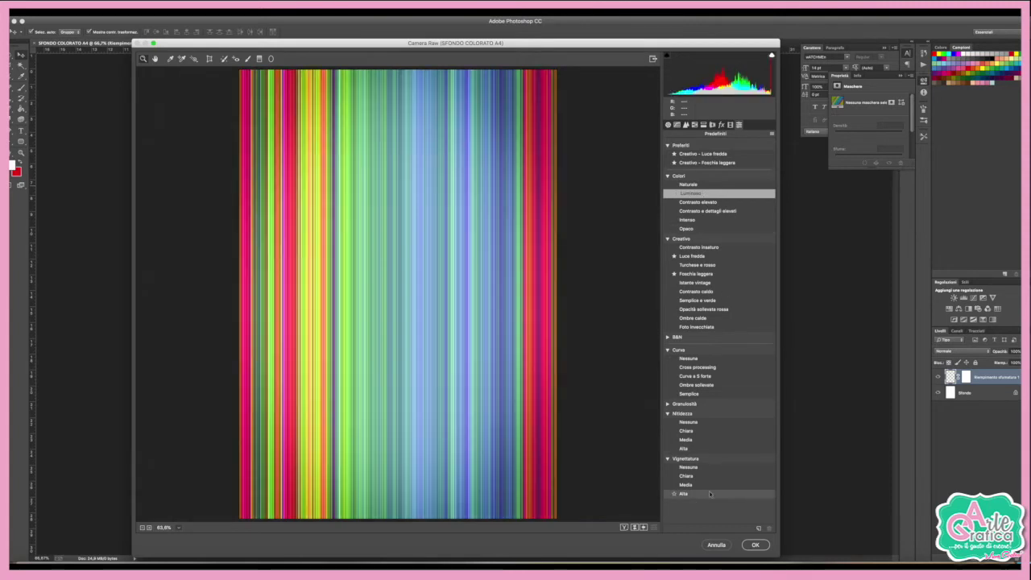
pyautogui.click(756, 545)
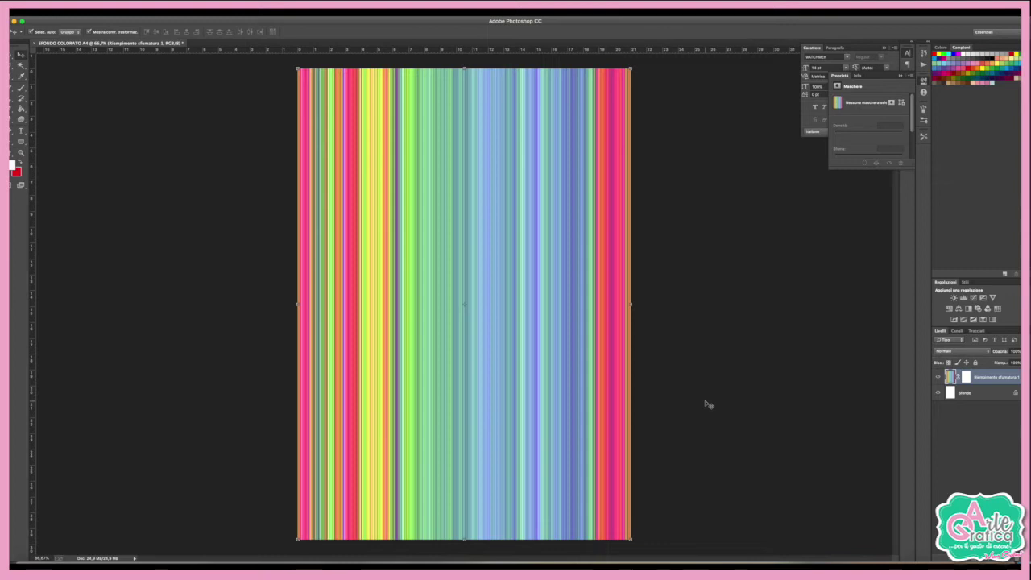
# Type the word COLORI on the striped page
pyautogui.click(22, 131)
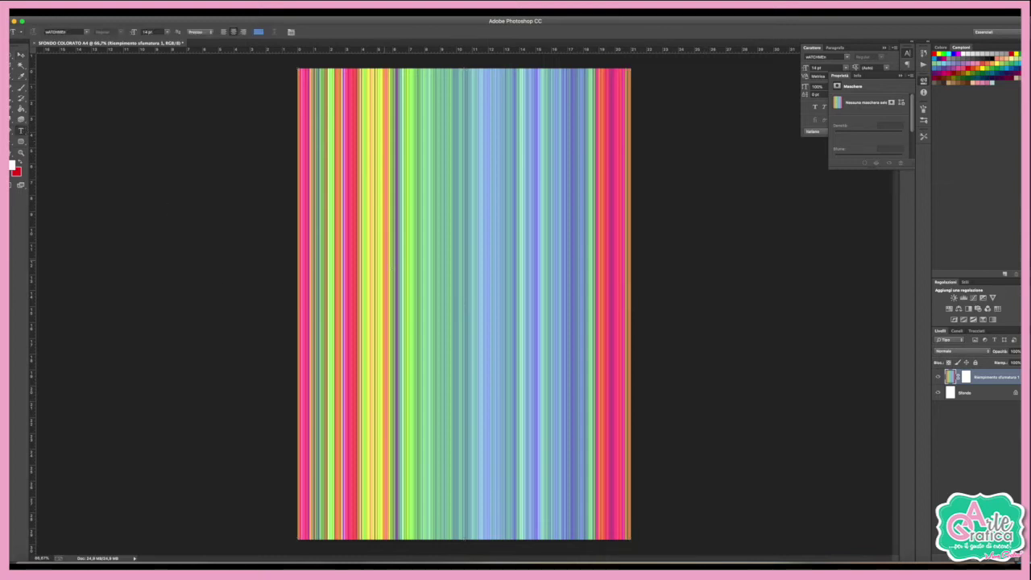
pyautogui.click(329, 384)
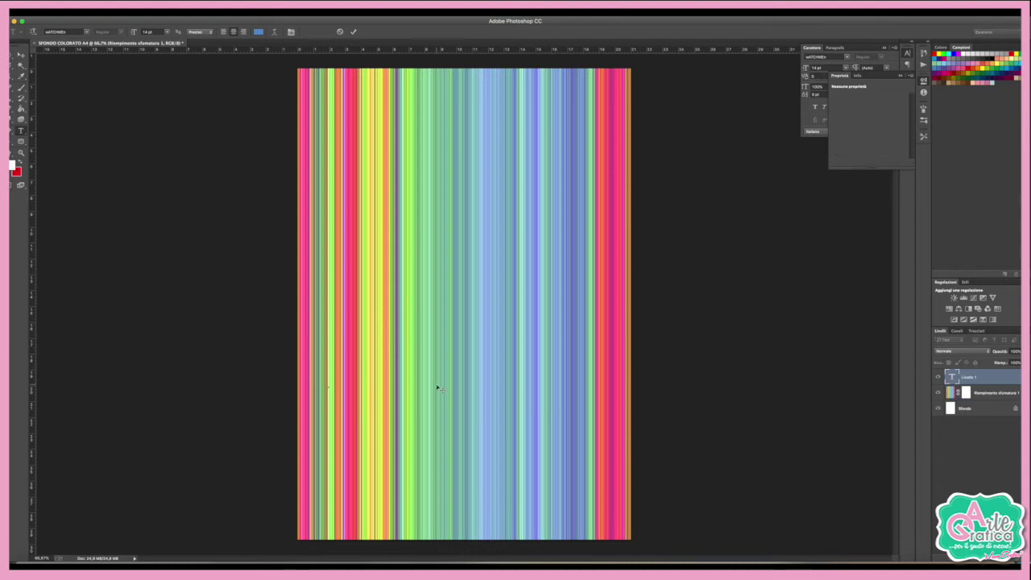
pyautogui.write('colo')
pyautogui.click(21, 55)
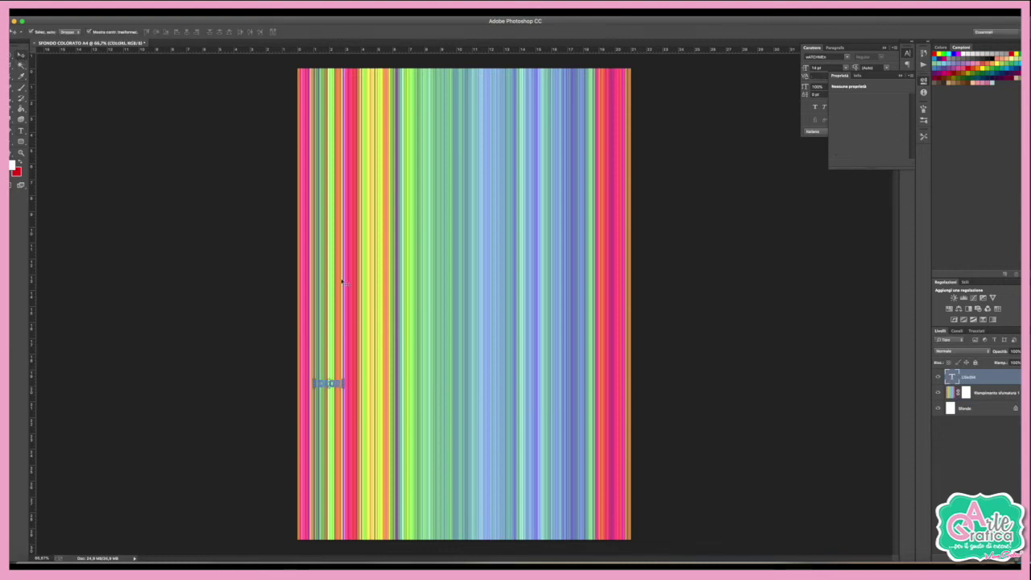
# Scale COLORI up with Free Transform and move it to the page bottom
pyautogui.hotkey('ctrl', 't')
pyautogui.moveTo(346, 389); pyautogui.dragTo(471, 426)
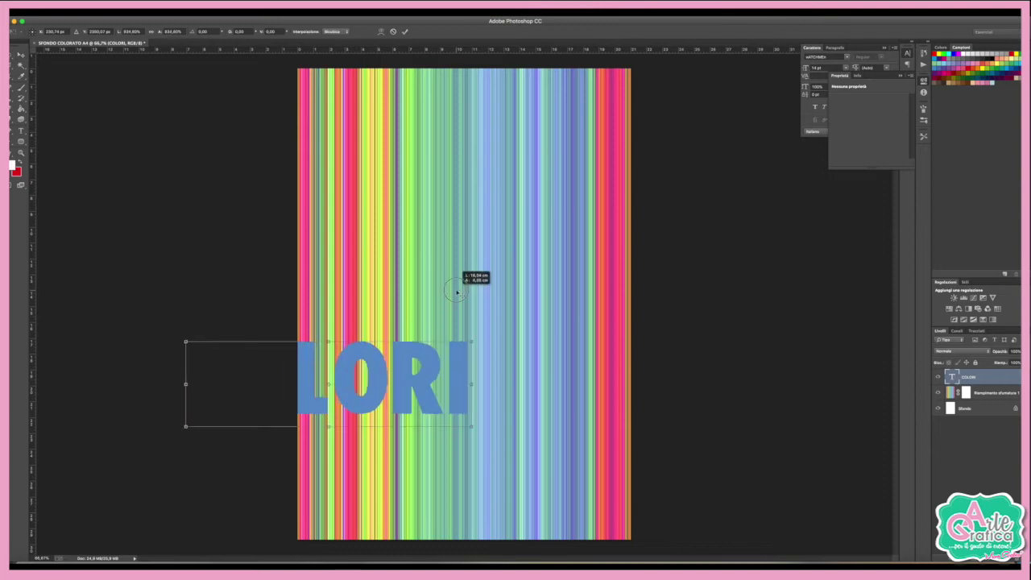
pyautogui.moveTo(411, 383); pyautogui.dragTo(557, 474)
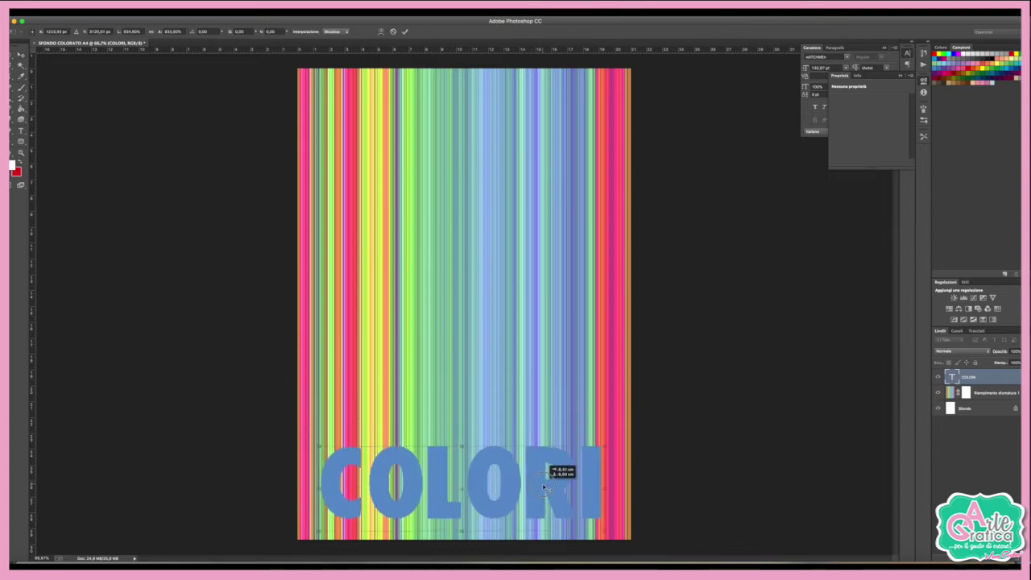
pyautogui.press('Return')
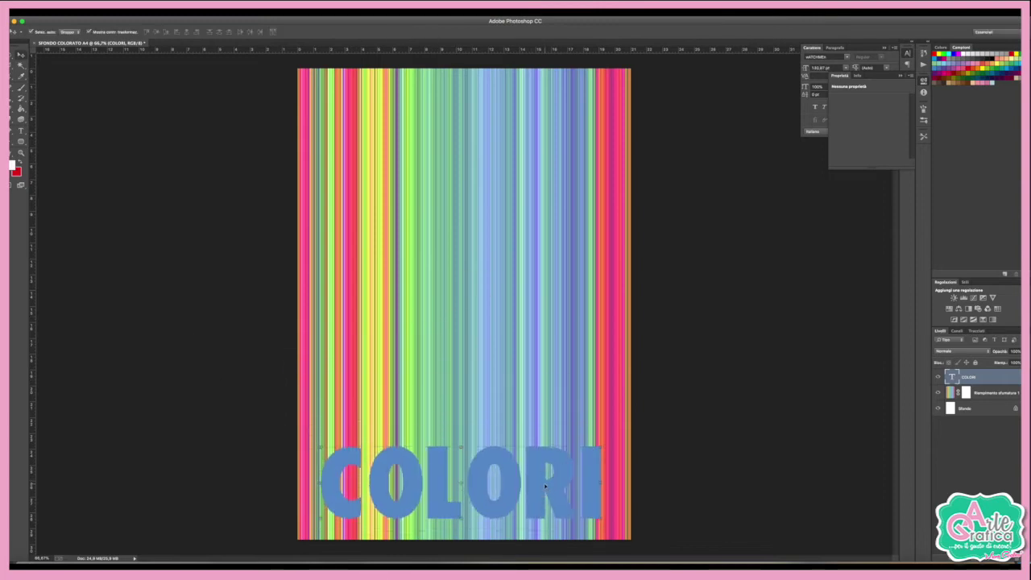
pyautogui.press('t')
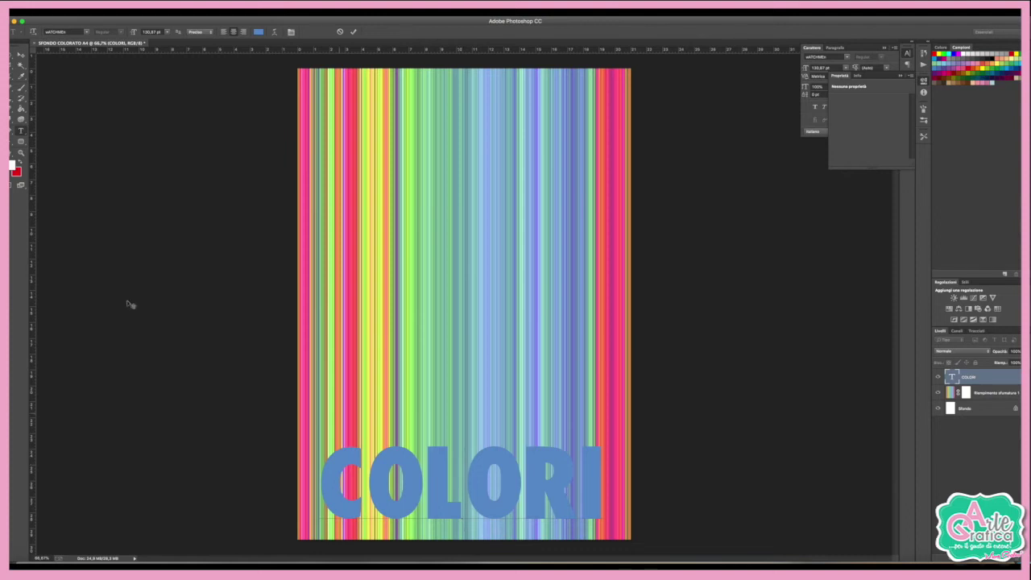
pyautogui.hotkey('ctrl', 'Return')
pyautogui.press('v')
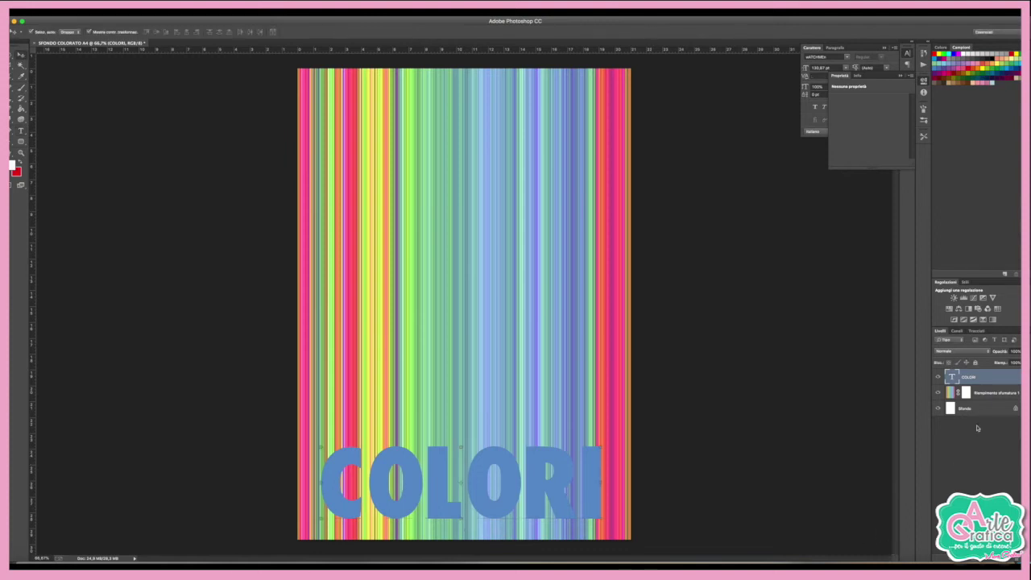
pyautogui.doubleClick(967, 408)
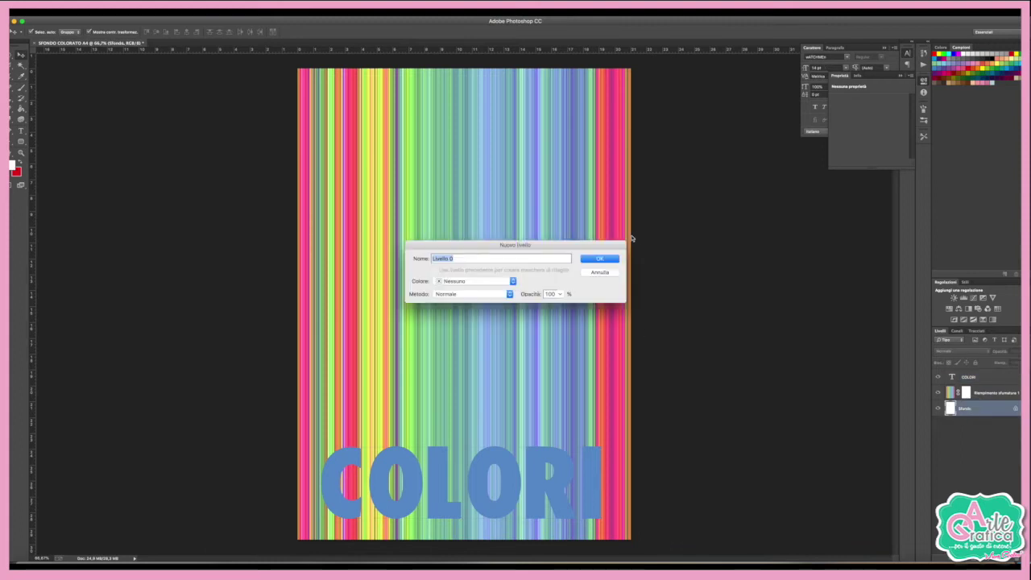
# Unlock the background as Livello 0, add a centre vertical guide, and centre COLORI on it
pyautogui.click(599, 258)
pyautogui.moveTo(28, 262); pyautogui.dragTo(465, 262)
pyautogui.click(519, 467)
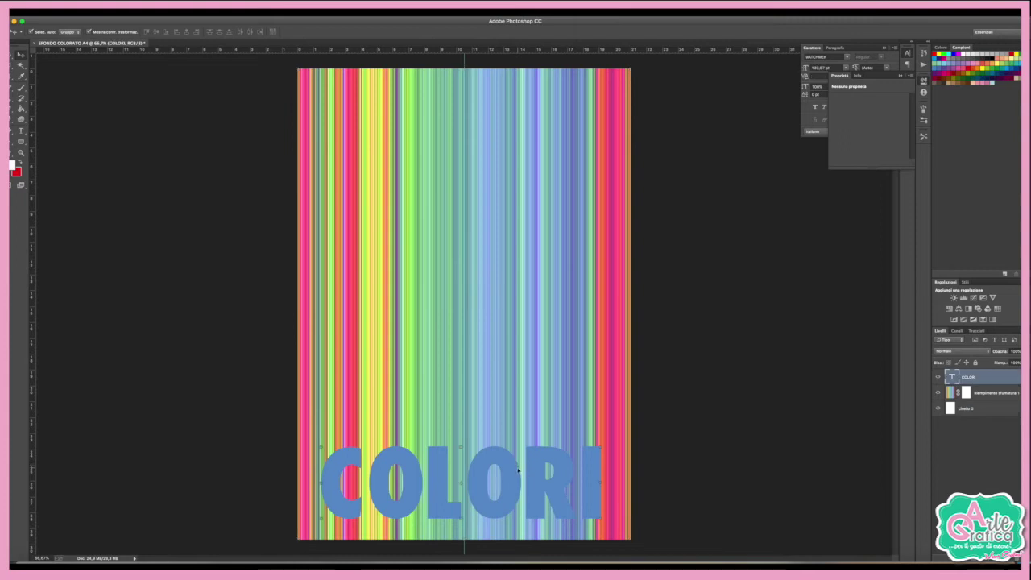
pyautogui.moveTo(516, 471); pyautogui.dragTo(520, 479)
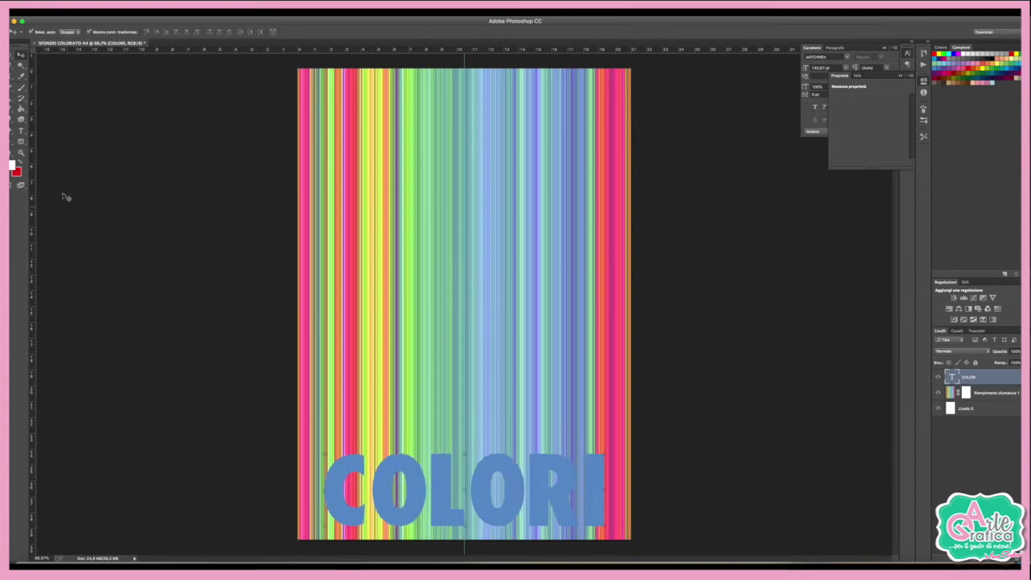
pyautogui.click(22, 131)
# Recolour the COLORI letters with a purple sampled from the stripes
pyautogui.doubleClick(467, 472)
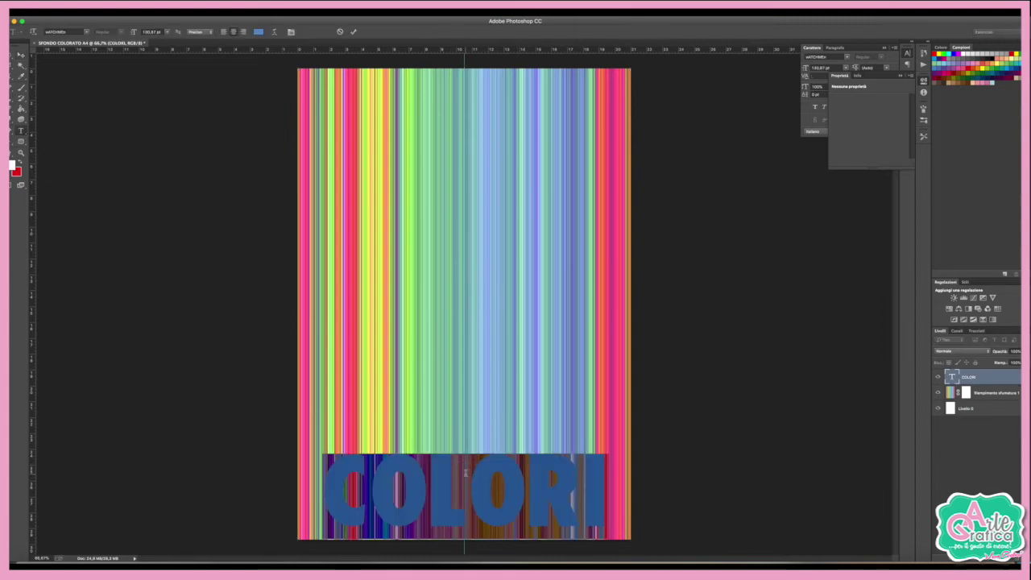
pyautogui.click(899, 77)
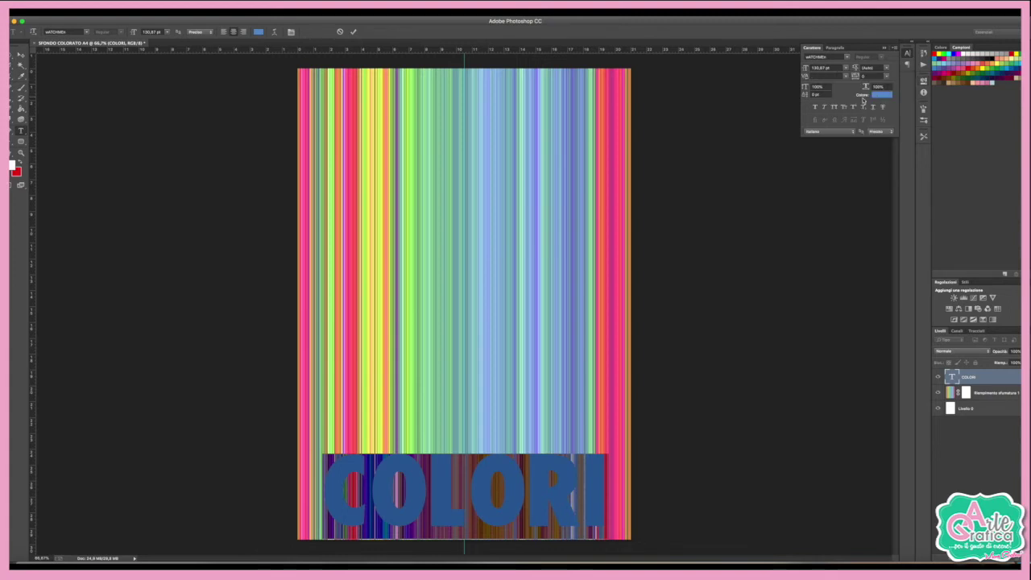
pyautogui.click(881, 96)
pyautogui.click(566, 177)
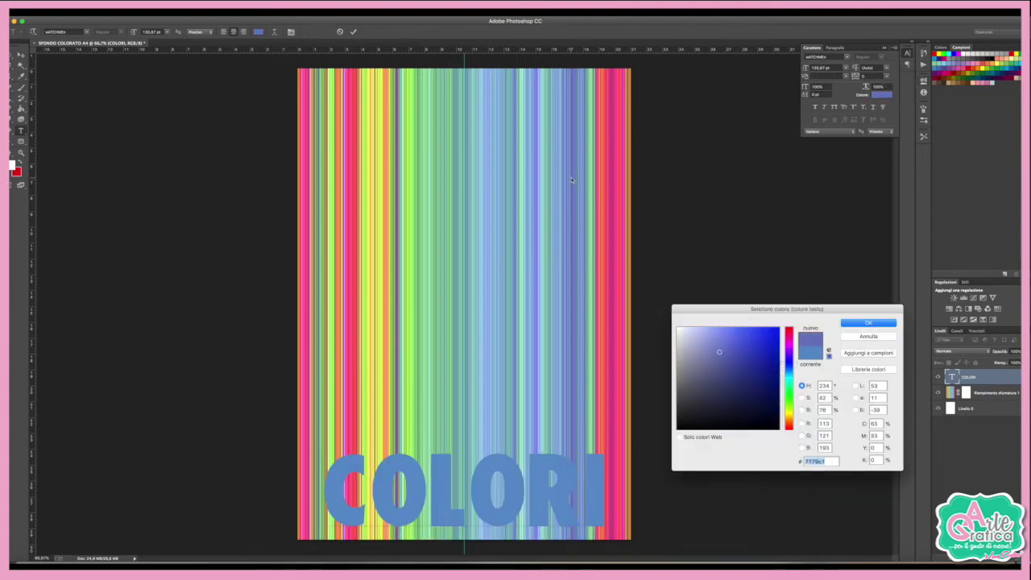
pyautogui.click(358, 205)
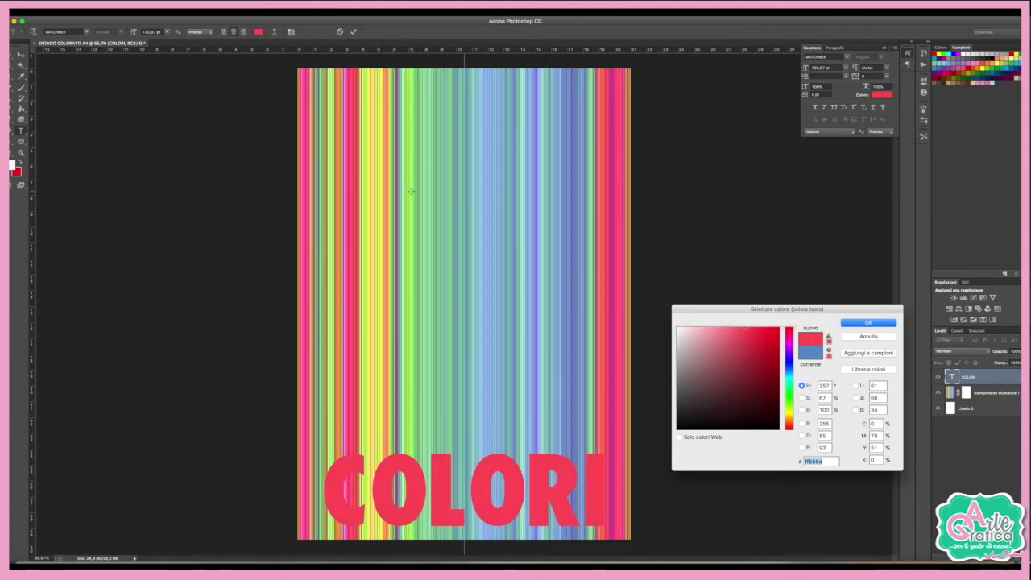
pyautogui.click(604, 225)
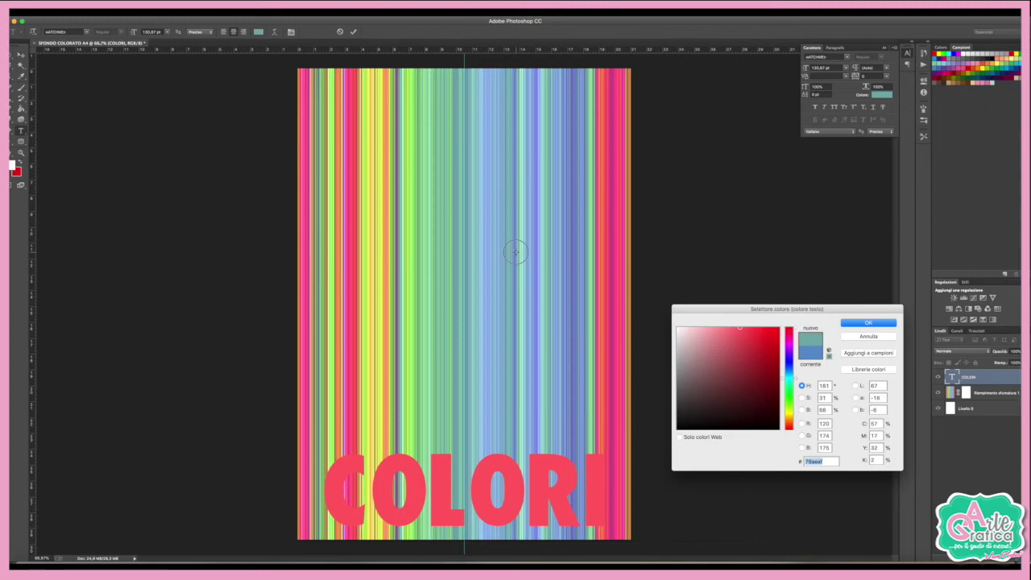
pyautogui.click(563, 288)
pyautogui.click(571, 284)
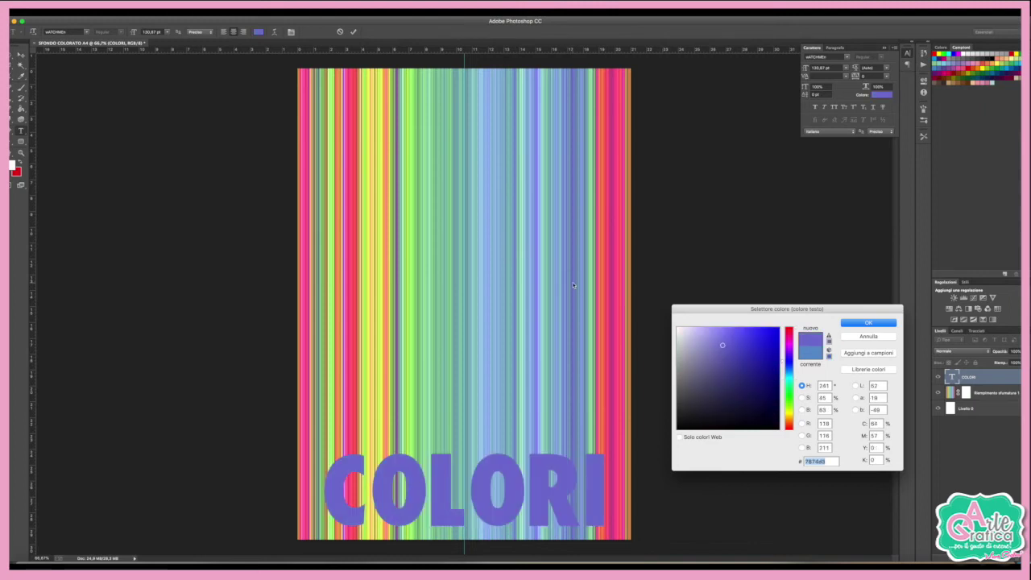
pyautogui.click(865, 323)
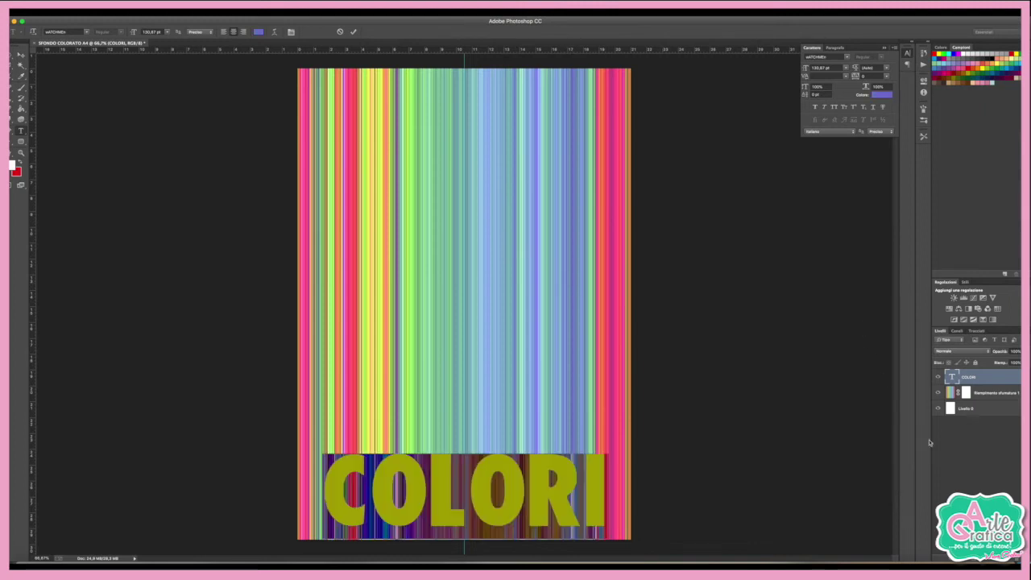
pyautogui.click(21, 56)
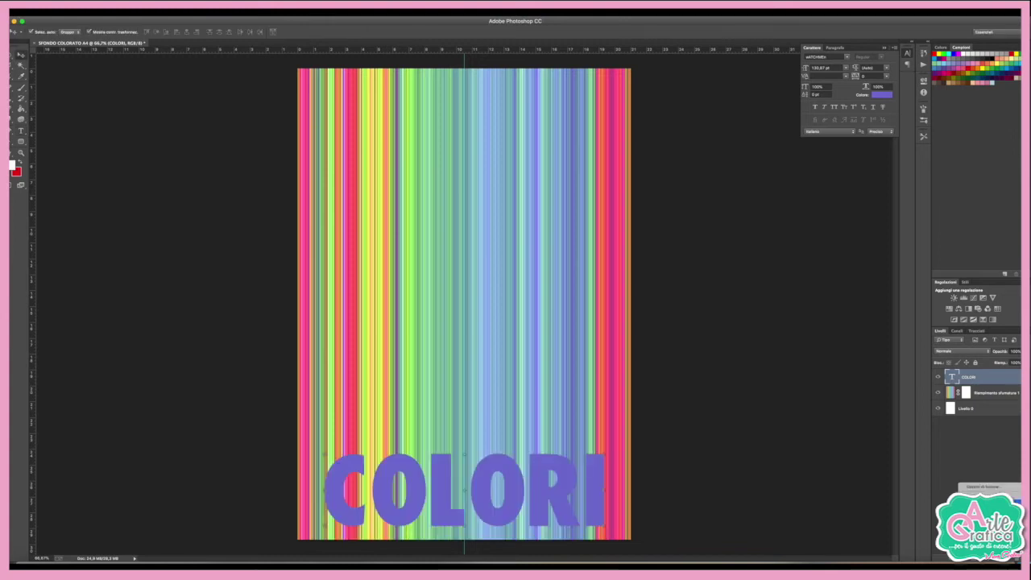
pyautogui.click(983, 504)
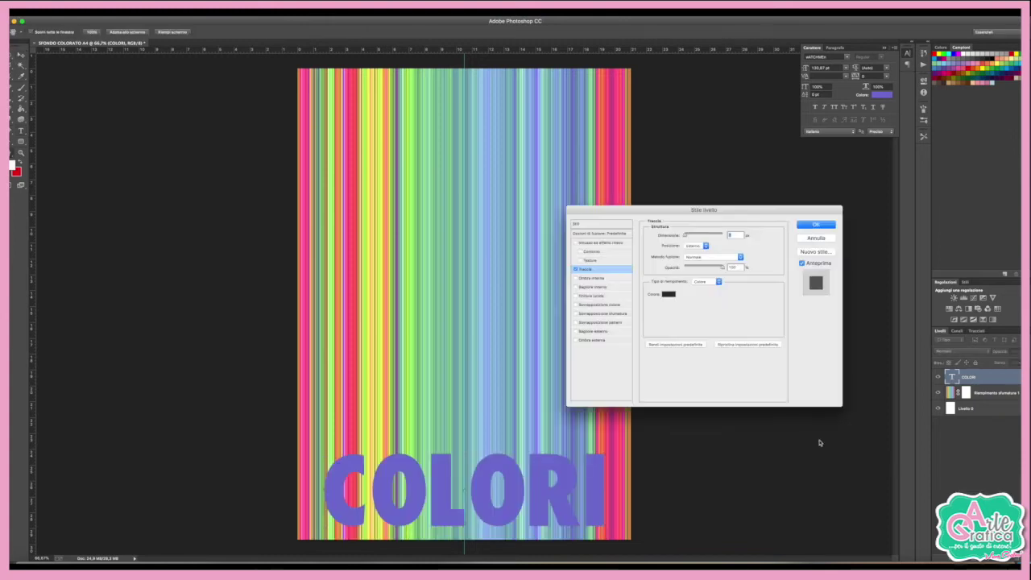
# Add a white Stroke layer effect to COLORI and increase its size
pyautogui.click(668, 295)
pyautogui.click(677, 329)
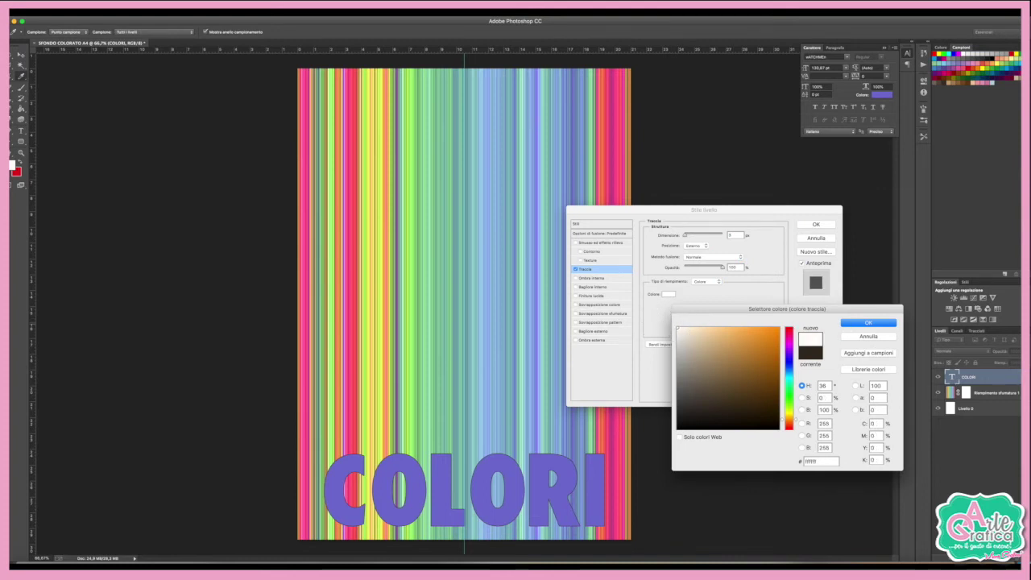
pyautogui.click(869, 322)
pyautogui.moveTo(688, 234); pyautogui.dragTo(701, 234)
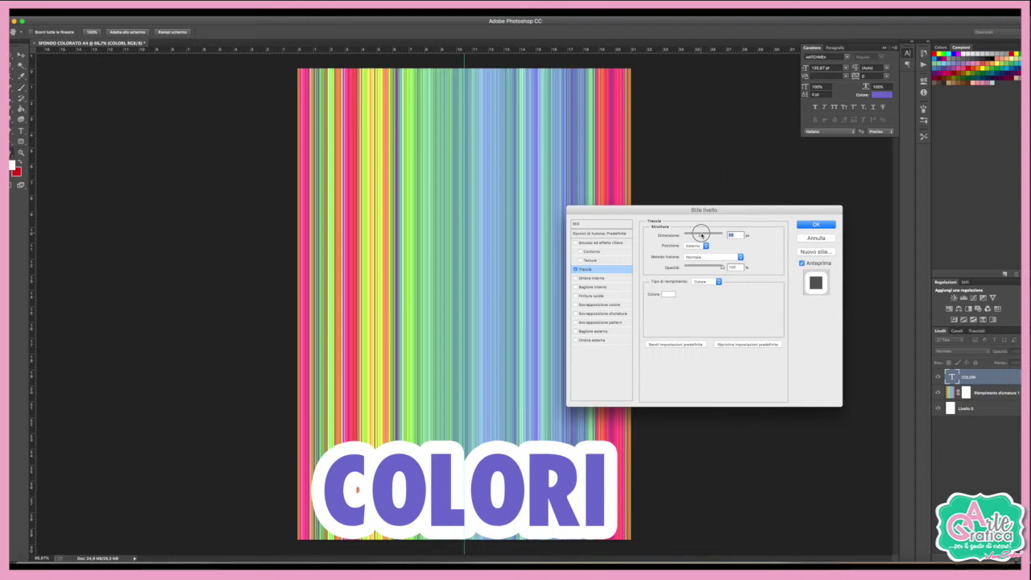
pyautogui.moveTo(702, 233); pyautogui.dragTo(704, 233)
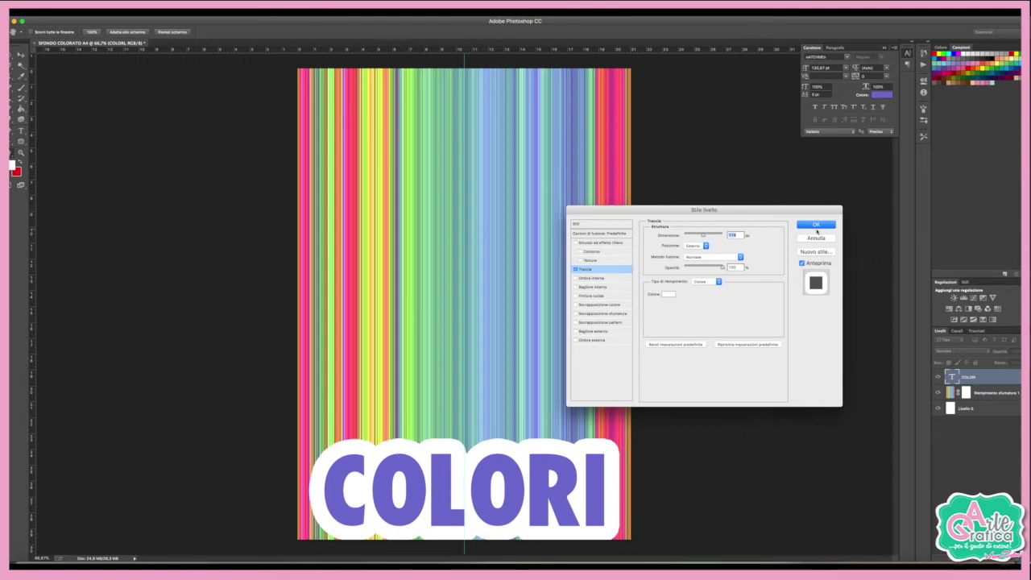
pyautogui.press('Return')
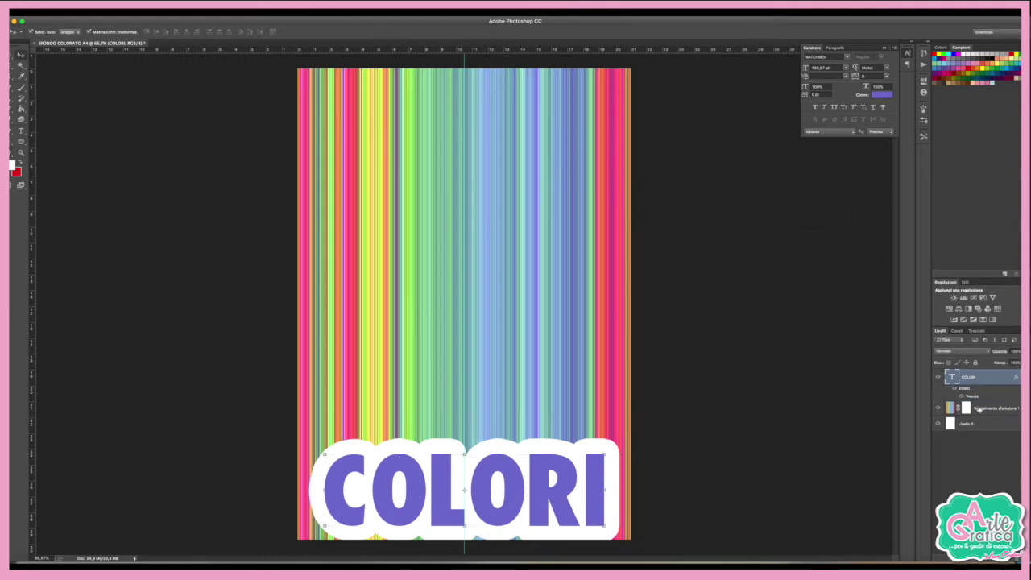
pyautogui.click(985, 409)
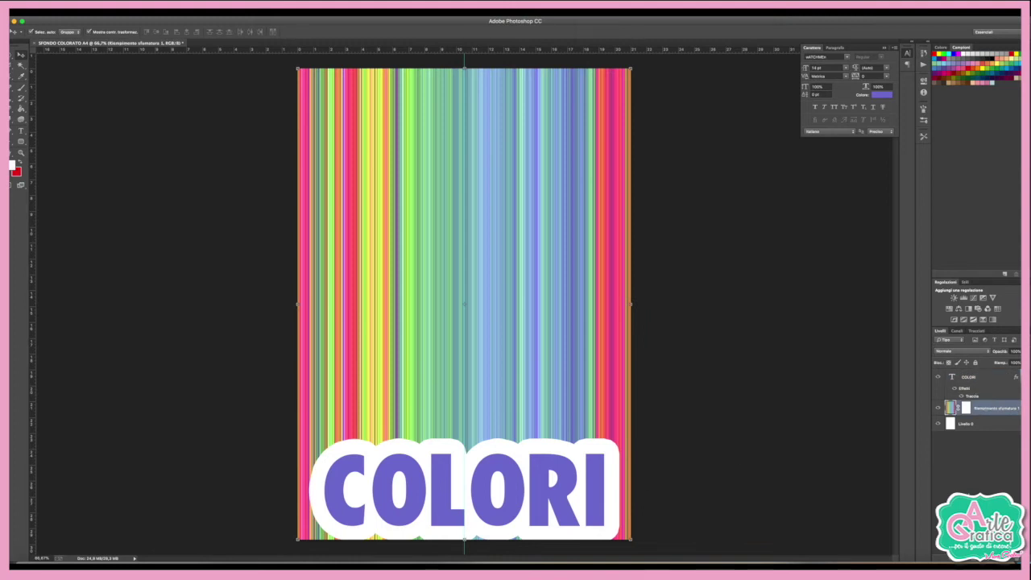
pyautogui.hotkey('ctrl', 'shift', 'alt', 'n')
pyautogui.click(21, 142)
pyautogui.moveTo(22, 143); pyautogui.dragTo(70, 148)
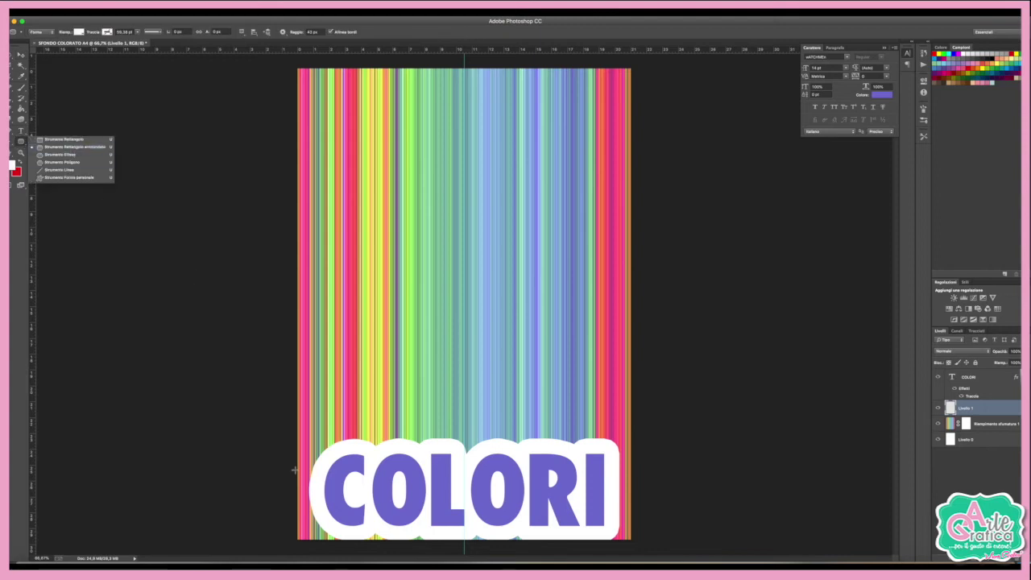
pyautogui.moveTo(641, 544); pyautogui.dragTo(273, 461)
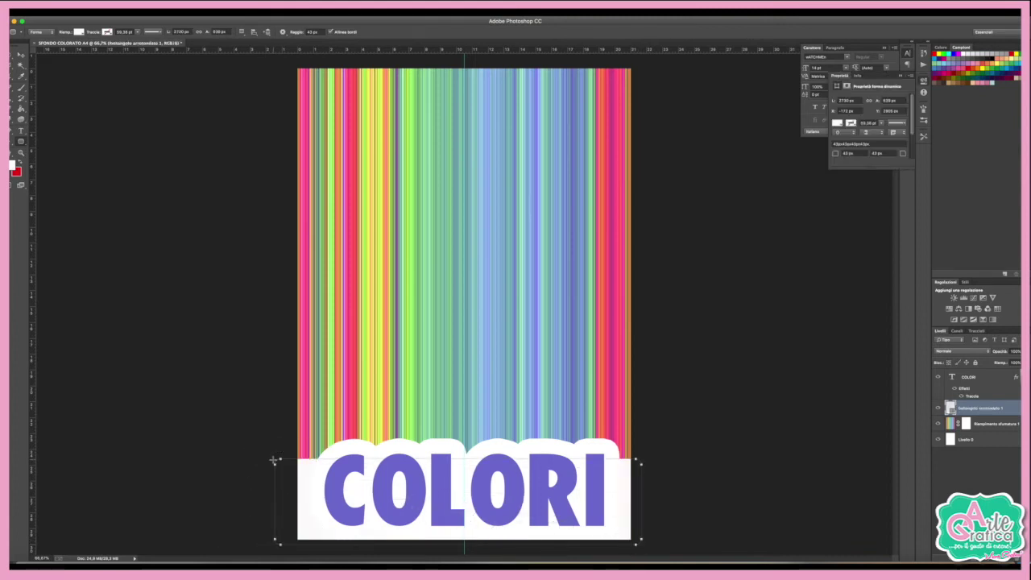
pyautogui.click(20, 54)
pyautogui.click(812, 397)
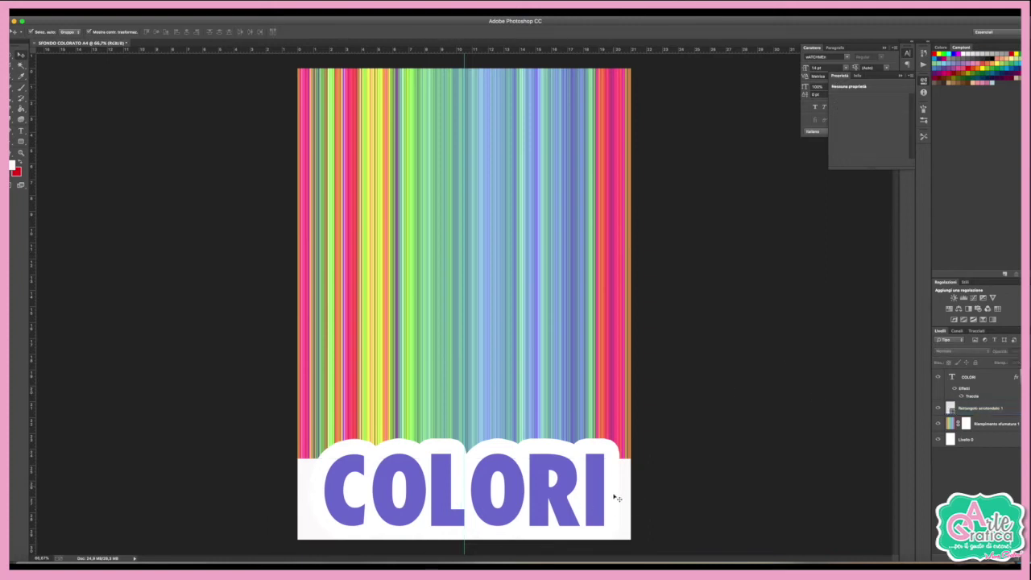
pyautogui.click(308, 531)
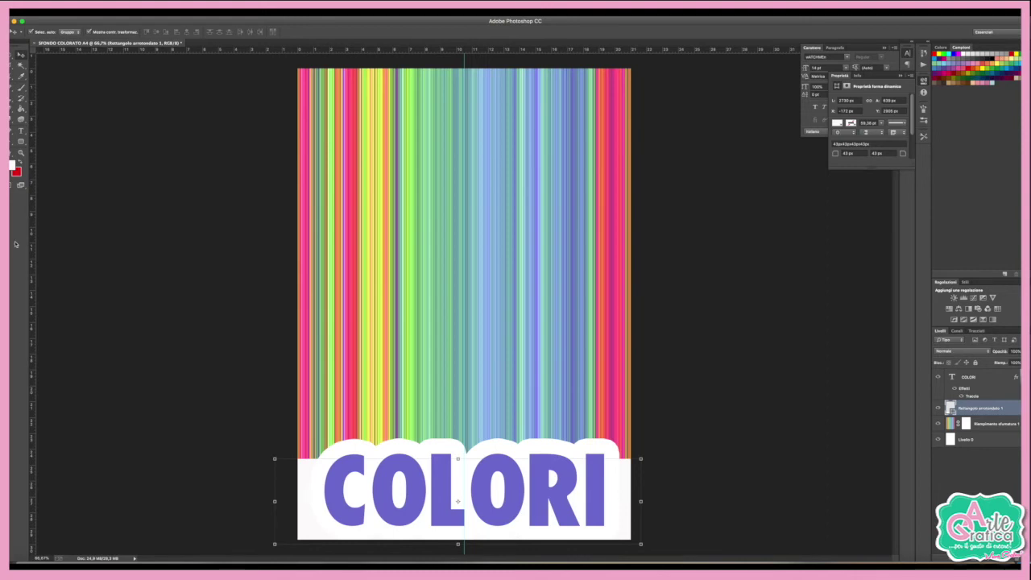
pyautogui.click(838, 124)
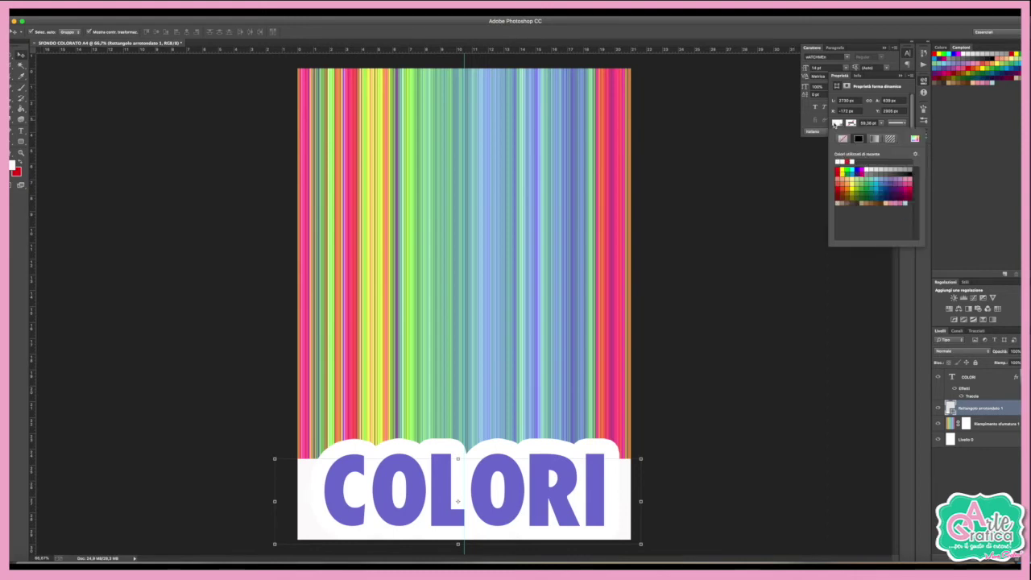
pyautogui.click(915, 139)
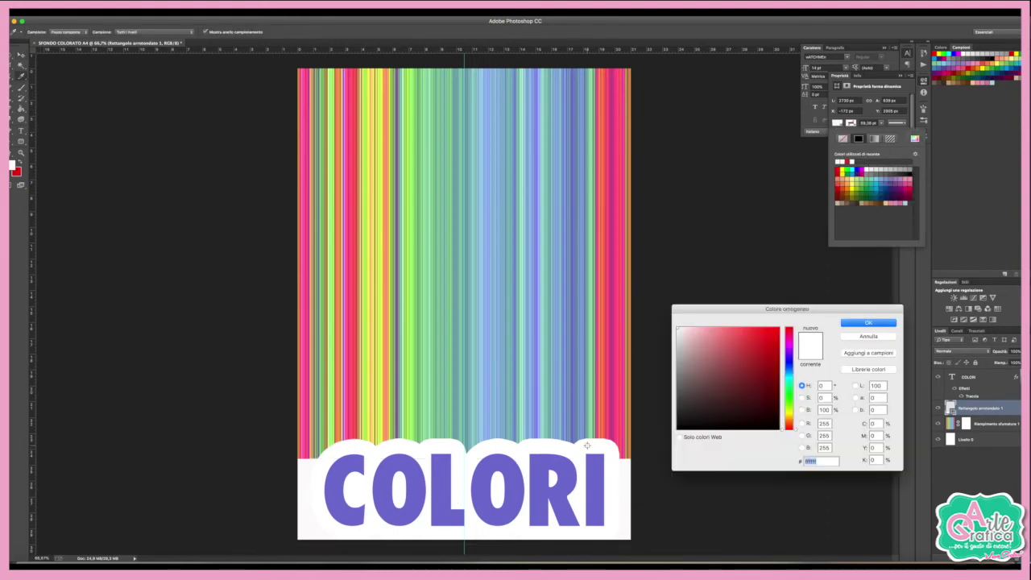
pyautogui.click(850, 323)
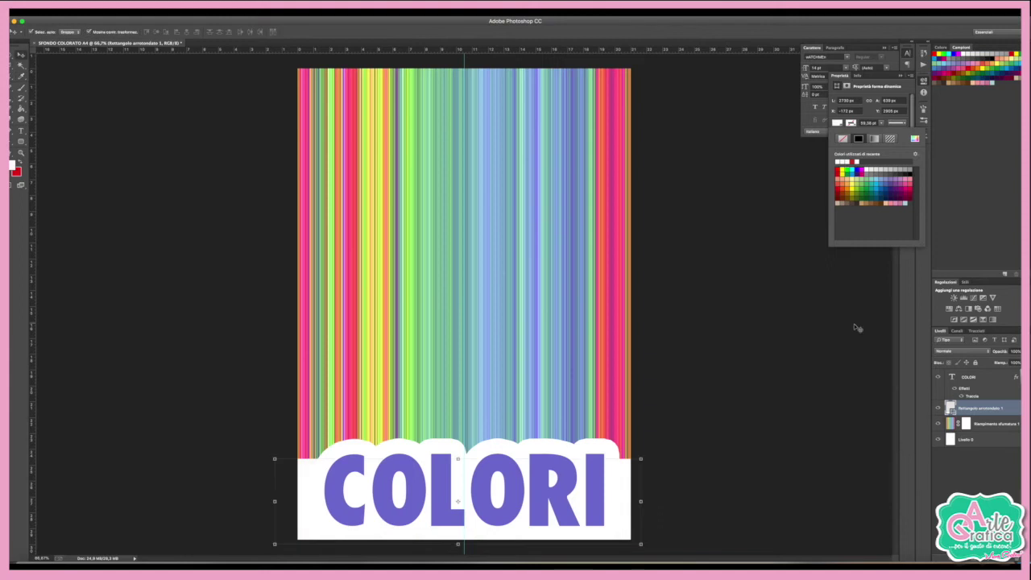
pyautogui.click(171, 209)
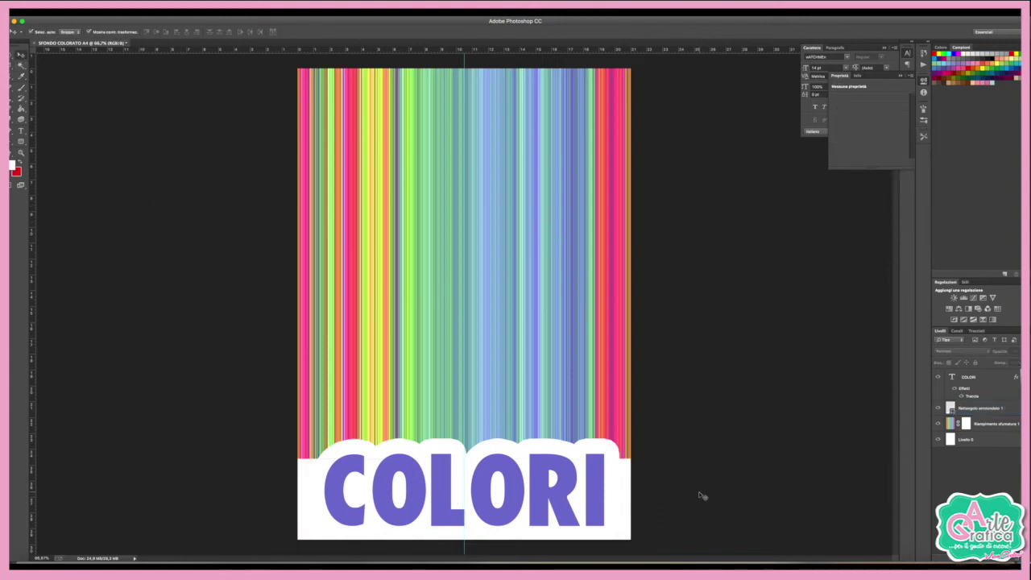
pyautogui.click(618, 454)
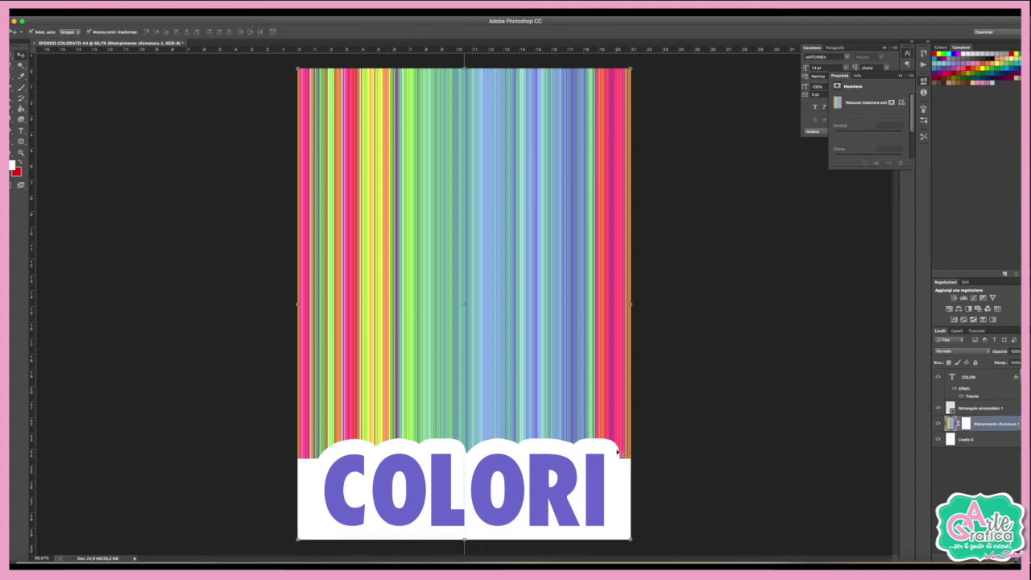
# Duplicate the white banner and COLORI layers and convert the copies into a smart object
pyautogui.click(624, 472)
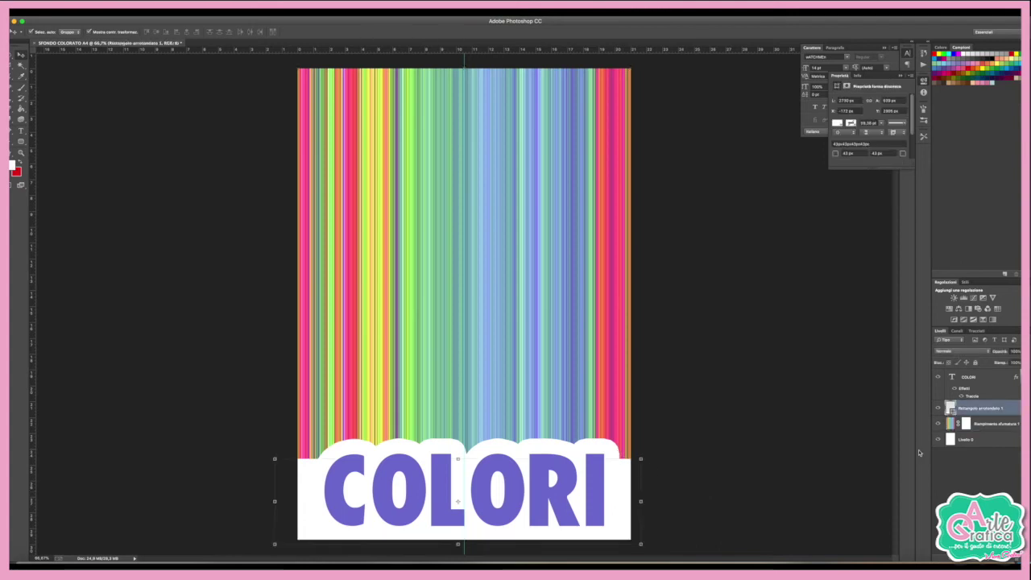
pyautogui.keyDown('shift'); pyautogui.click(976, 381); pyautogui.keyUp('shift')
pyautogui.moveTo(977, 411)
pyautogui.mouseDown()
pyautogui.moveTo(1000, 480)
pyautogui.moveTo(1000, 556)
pyautogui.mouseUp()
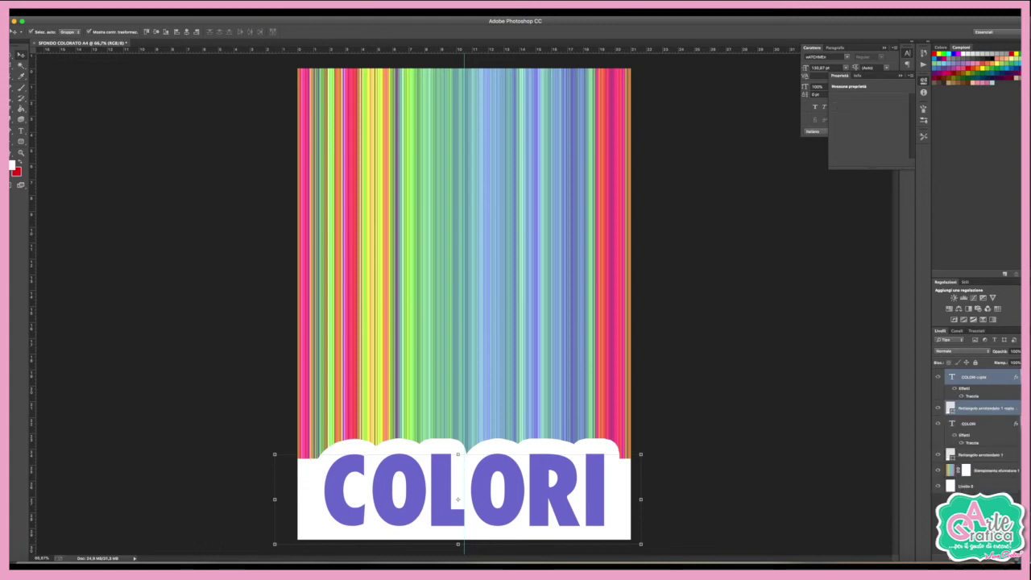
pyautogui.rightClick(976, 408)
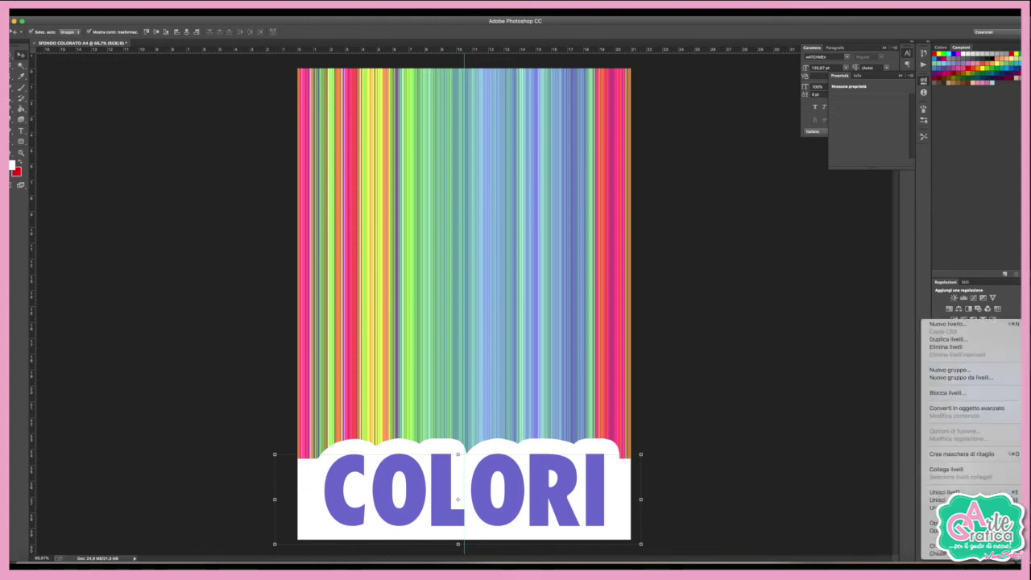
pyautogui.click(975, 408)
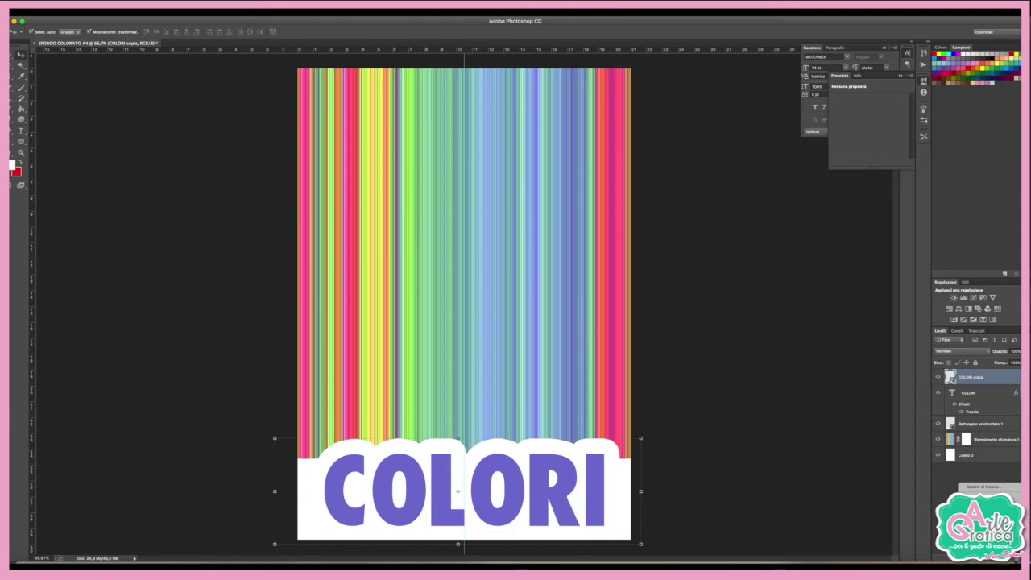
pyautogui.click(979, 555)
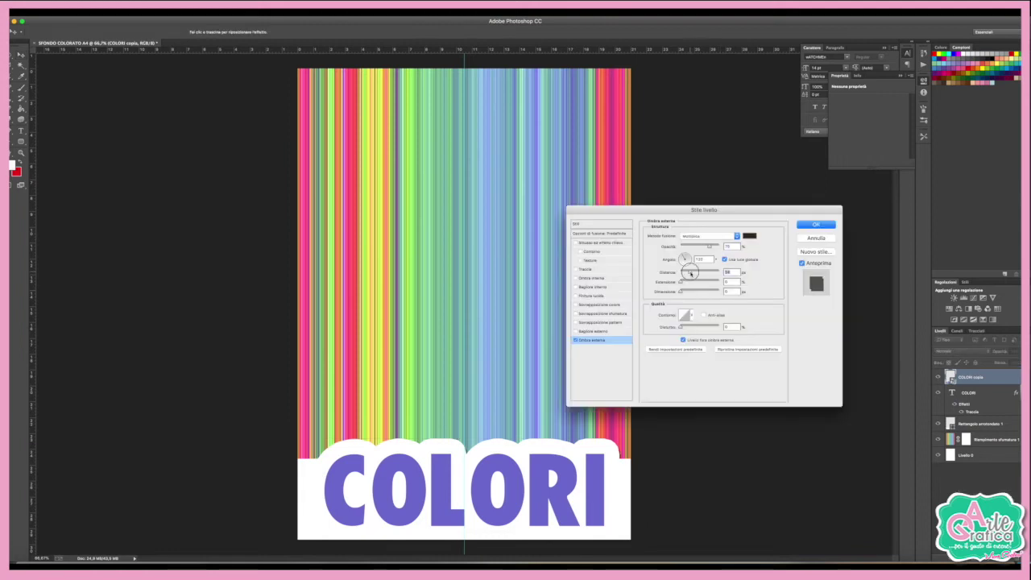
# Give COLORI copia a soft drop shadow at 85% opacity with adjusted angle, distance and size
pyautogui.moveTo(534, 437); pyautogui.dragTo(537, 437)
pyautogui.moveTo(682, 291); pyautogui.dragTo(687, 290)
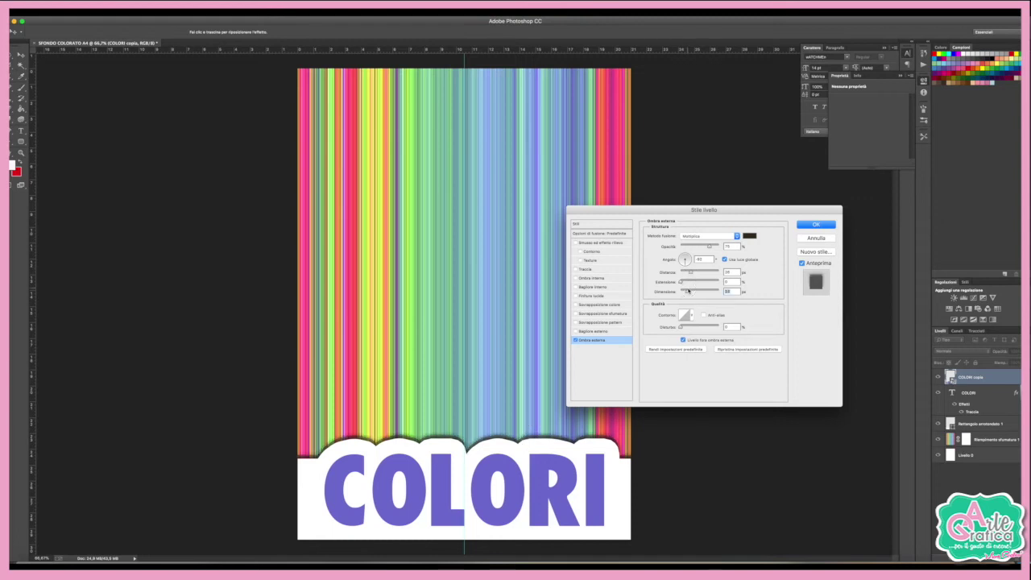
pyautogui.moveTo(696, 292); pyautogui.dragTo(694, 292)
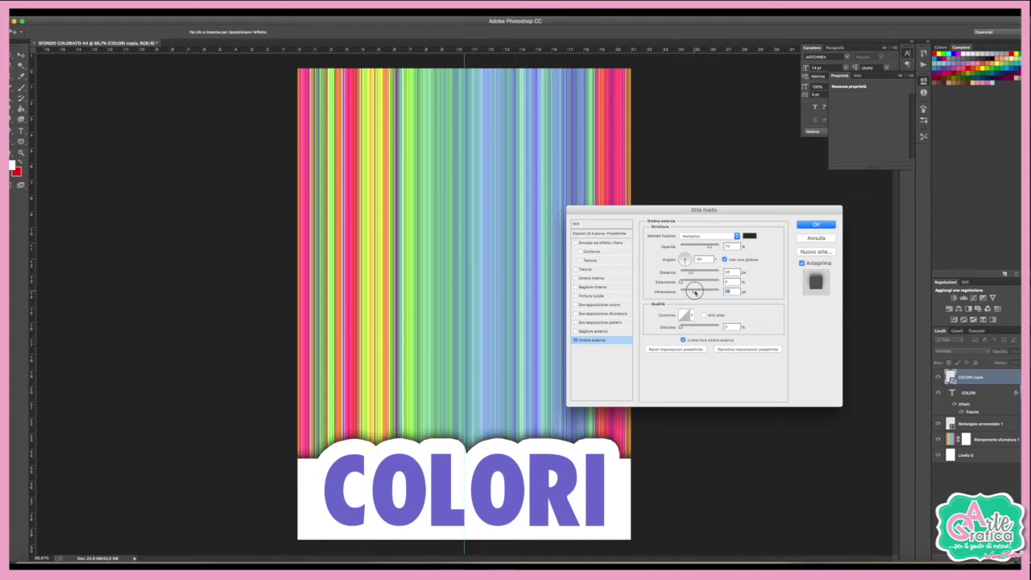
pyautogui.click(698, 245)
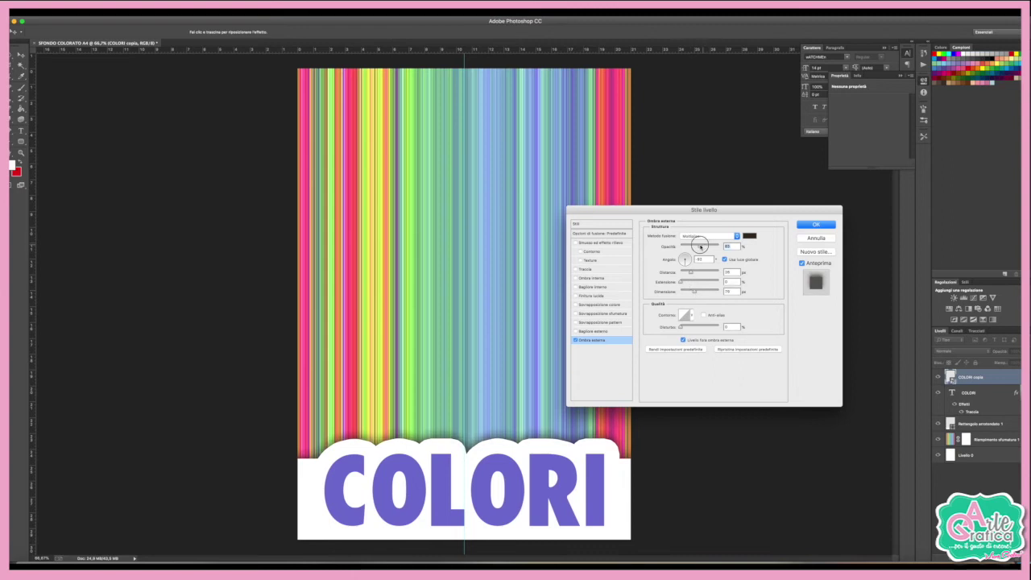
pyautogui.click(827, 225)
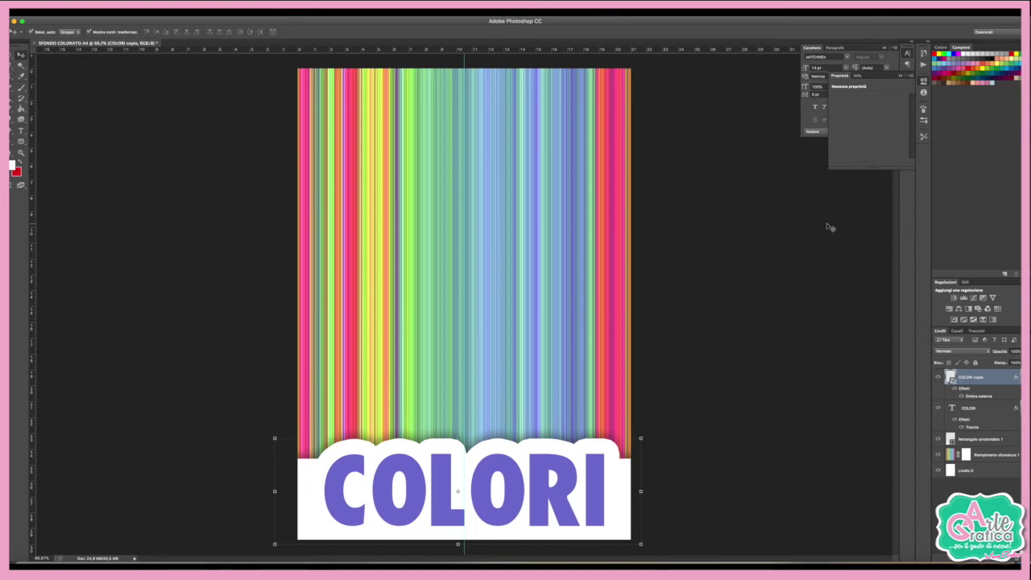
# Copy the pastel sunset cloud photo from the NUVOLE Google Images search
pyautogui.click(724, 358)
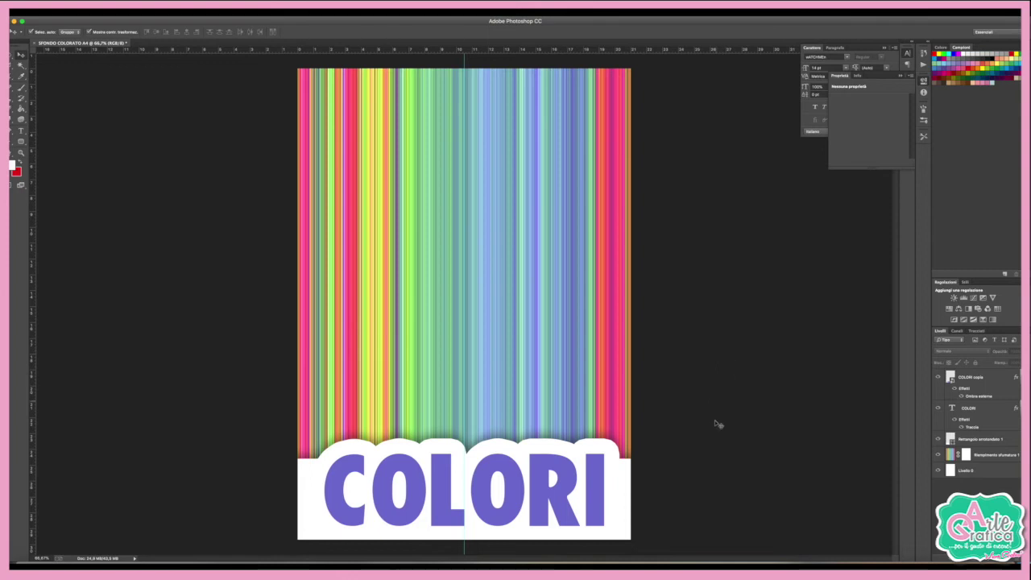
pyautogui.click(710, 564)
pyautogui.rightClick(779, 154)
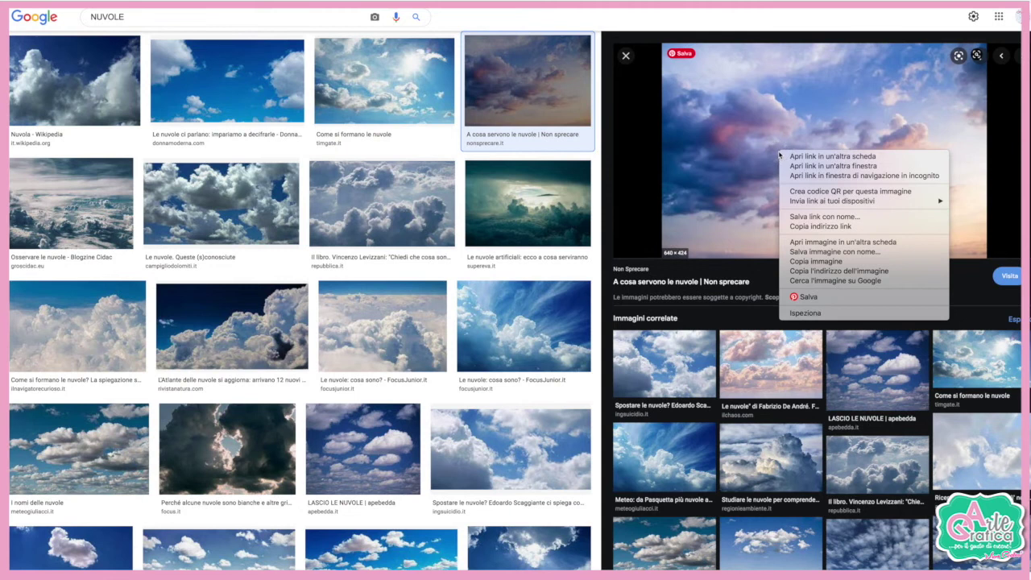
pyautogui.click(813, 262)
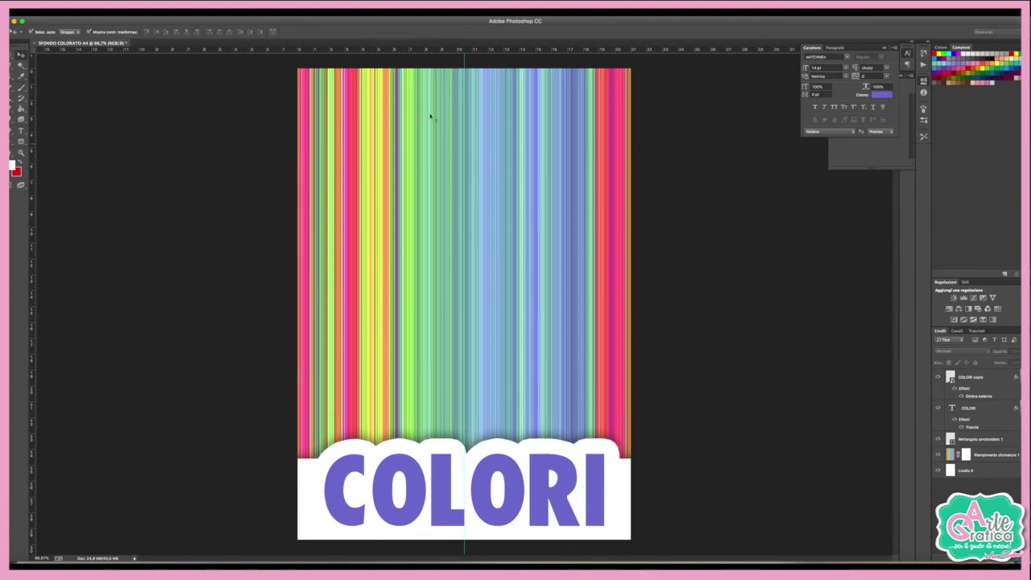
# Paste the cloud photo as a new layer, scaled to full width at the poster's top
pyautogui.click(119, 8)
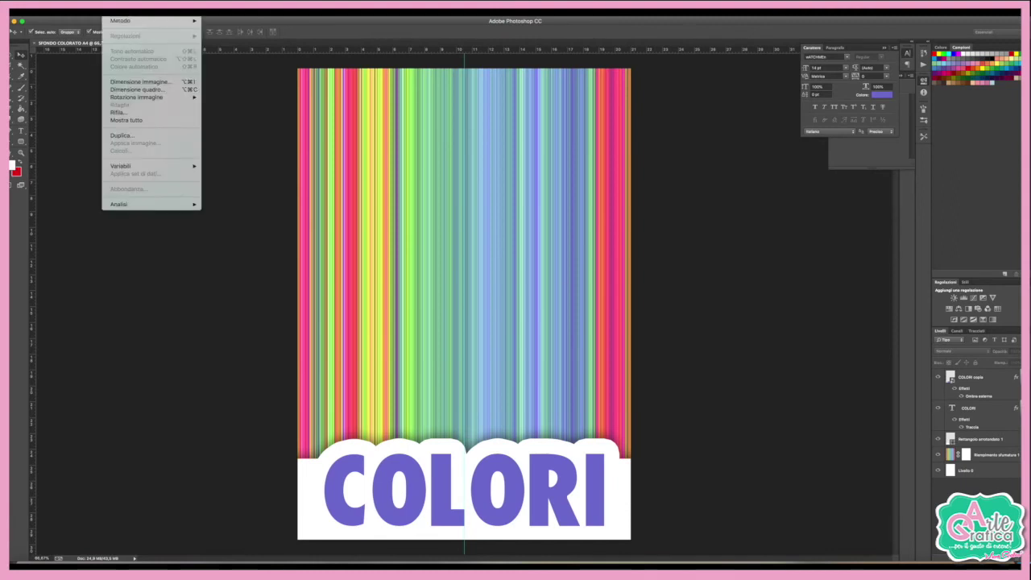
pyautogui.click(105, 91)
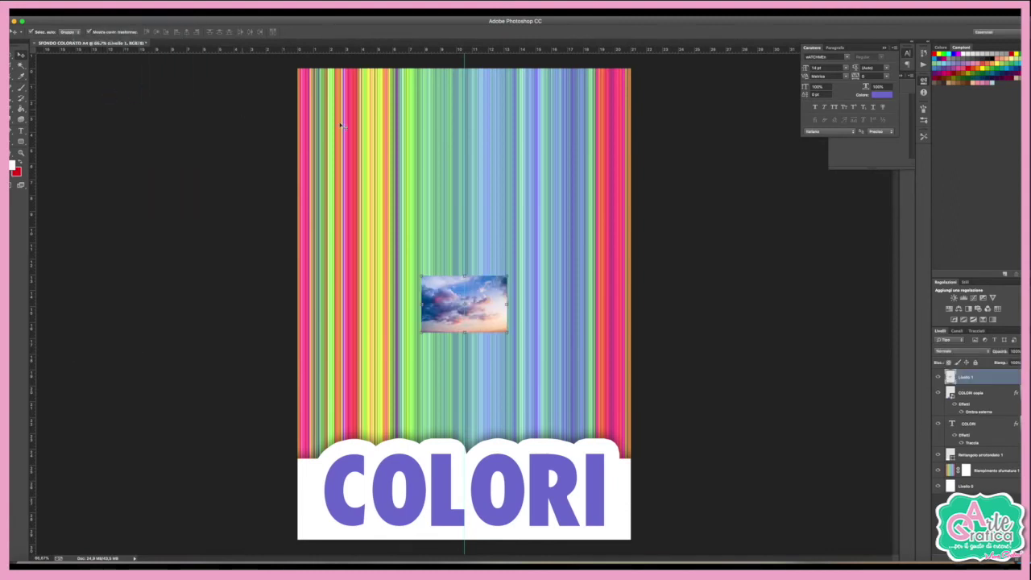
pyautogui.hotkey('ctrl', 't')
pyautogui.moveTo(508, 275)
pyautogui.mouseDown()
pyautogui.moveTo(638, 188)
pyautogui.moveTo(651, 168)
pyautogui.mouseUp()
pyautogui.moveTo(545, 368); pyautogui.dragTo(551, 226)
pyautogui.press('Return')
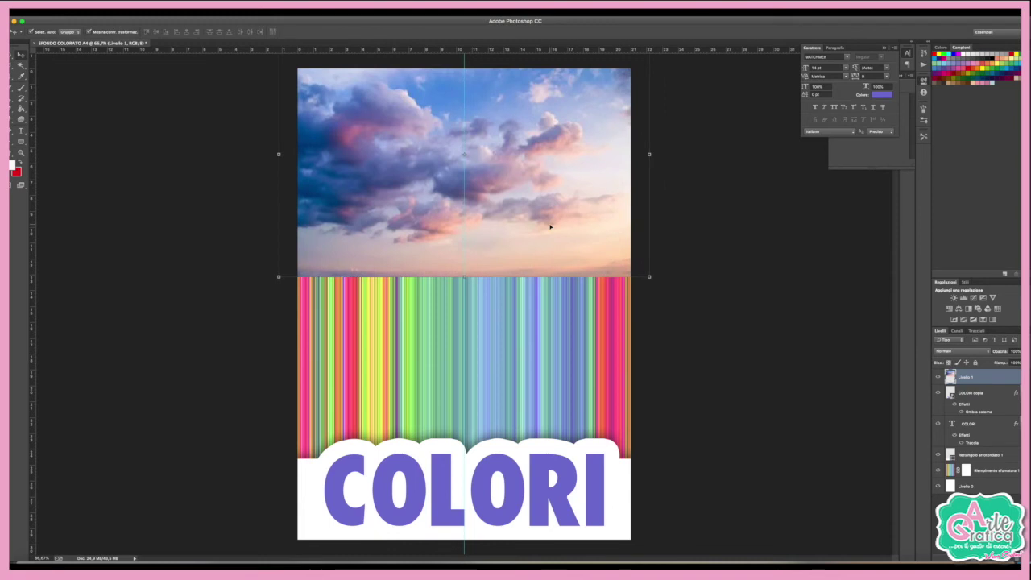
# Add a layer mask to Livello 1 and set a large brush with 0% hardness
pyautogui.click(968, 556)
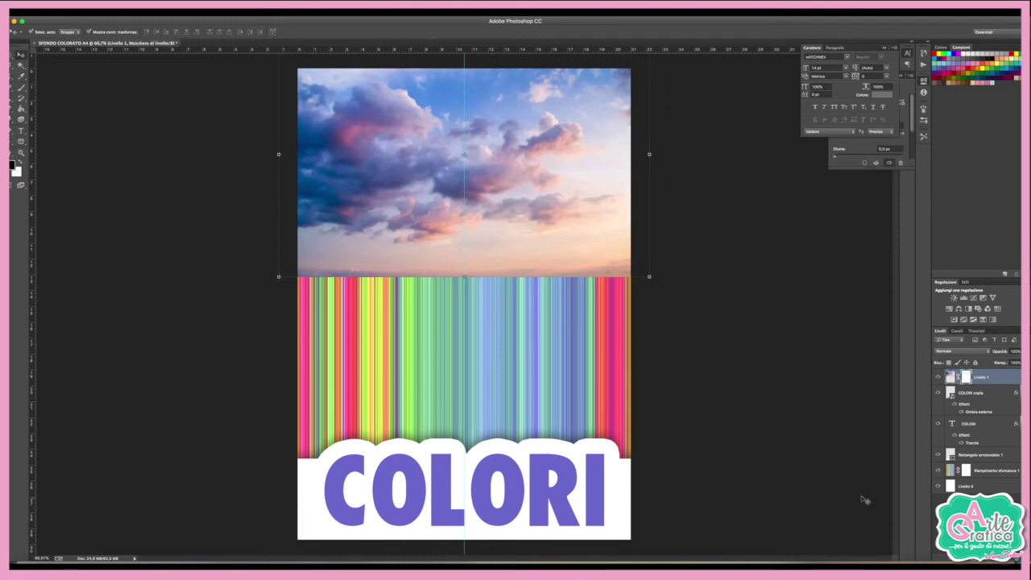
pyautogui.click(22, 87)
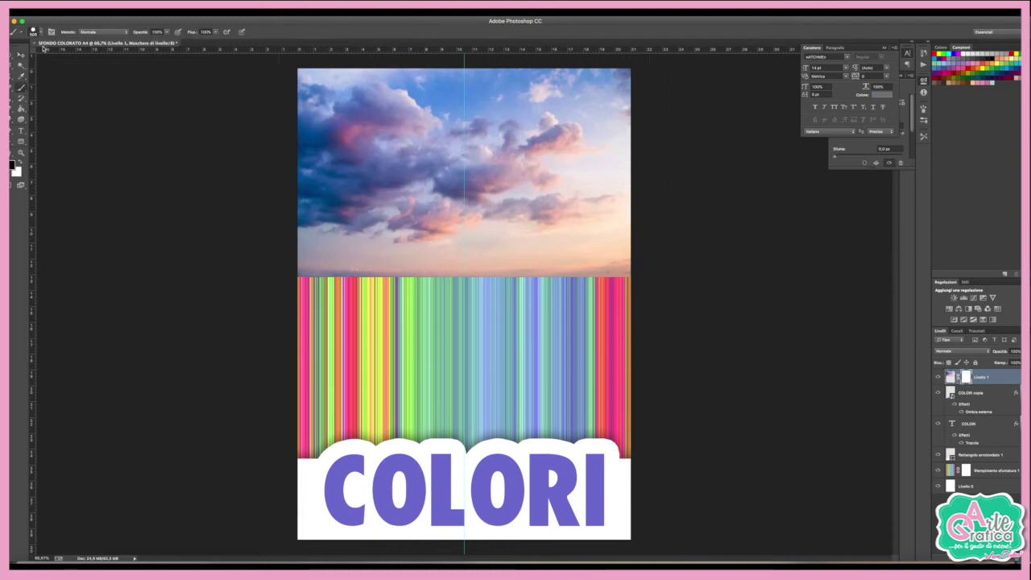
pyautogui.click(33, 30)
pyautogui.click(71, 92)
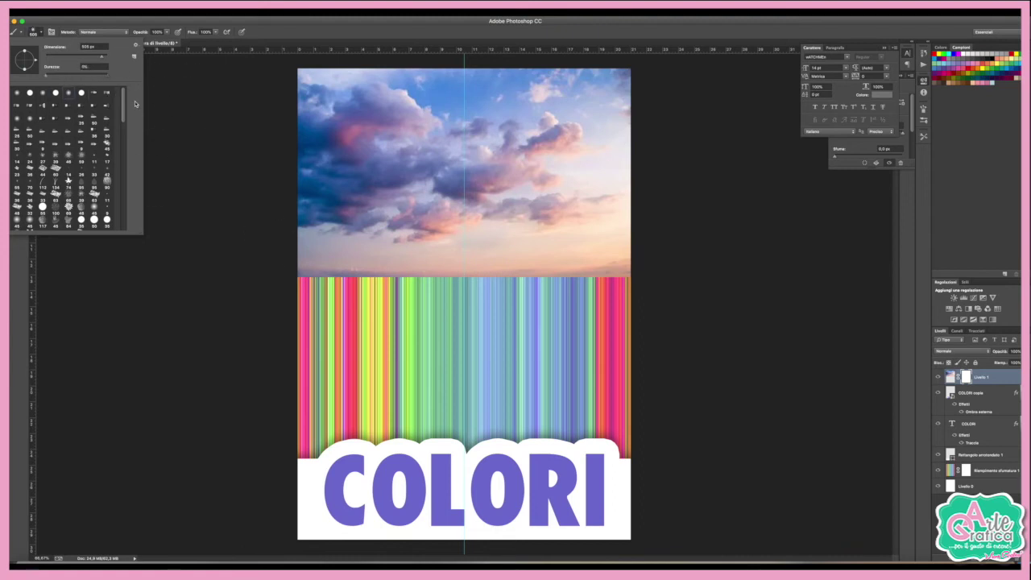
pyautogui.click(102, 59)
# Paint black along the clouds' lower edge so they fade into the stripes
pyautogui.moveTo(330, 258)
pyautogui.mouseDown()
pyautogui.moveTo(362, 242)
pyautogui.moveTo(378, 314)
pyautogui.moveTo(439, 277)
pyautogui.moveTo(551, 274)
pyautogui.moveTo(599, 290)
pyautogui.moveTo(668, 265)
pyautogui.mouseUp()
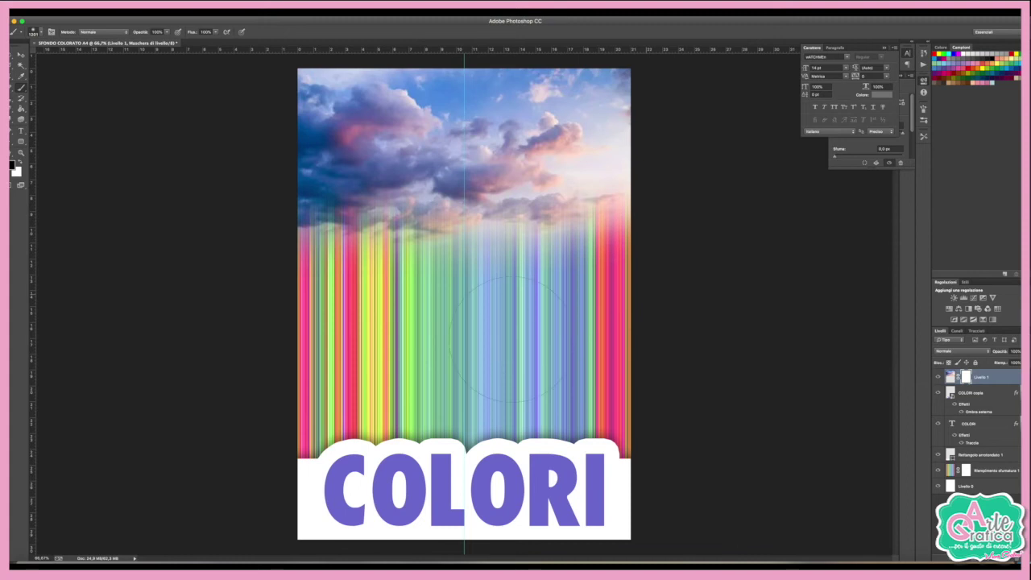
pyautogui.moveTo(314, 298); pyautogui.dragTo(548, 350)
pyautogui.click(21, 55)
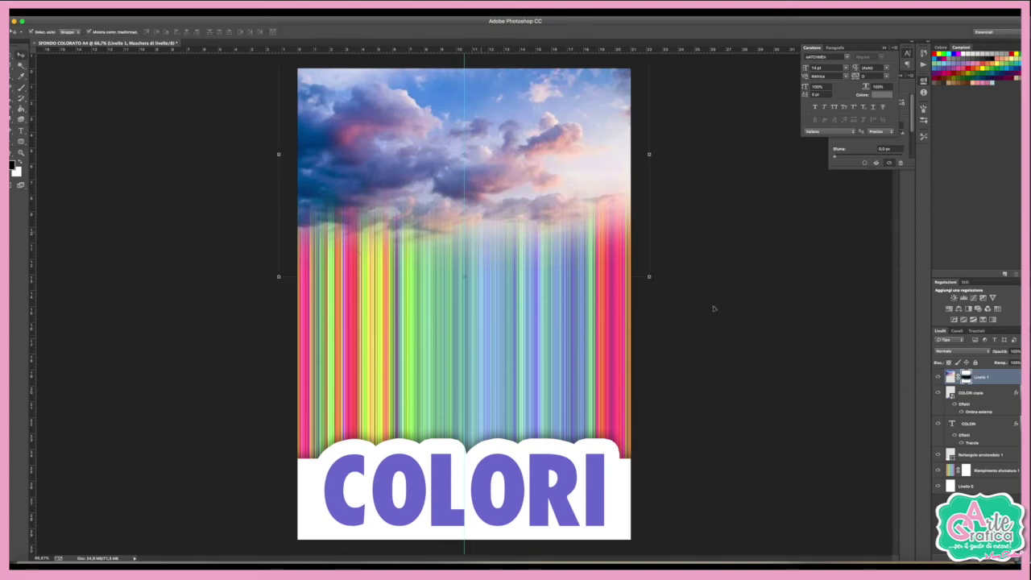
pyautogui.click(758, 338)
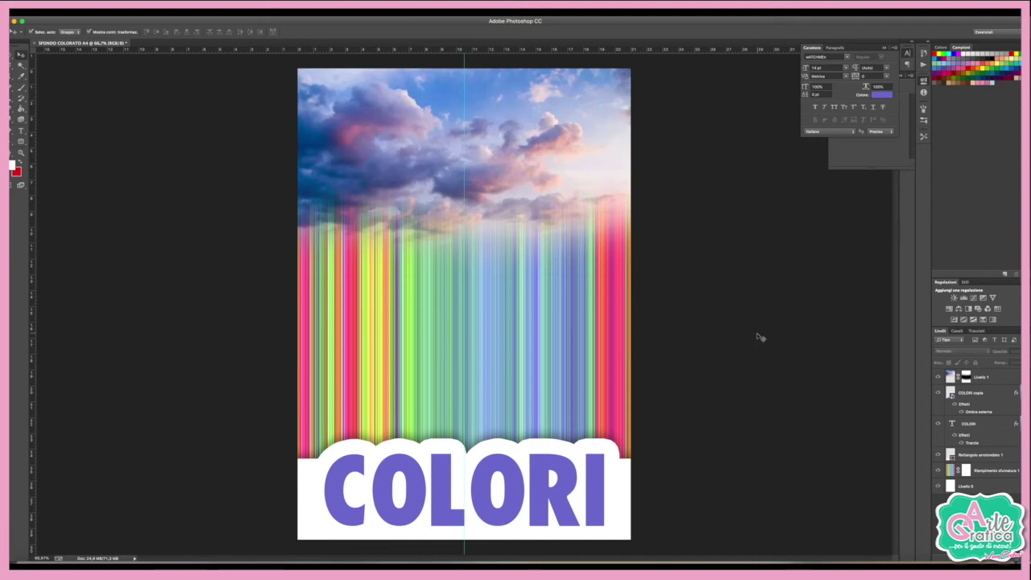
pyautogui.click(986, 380)
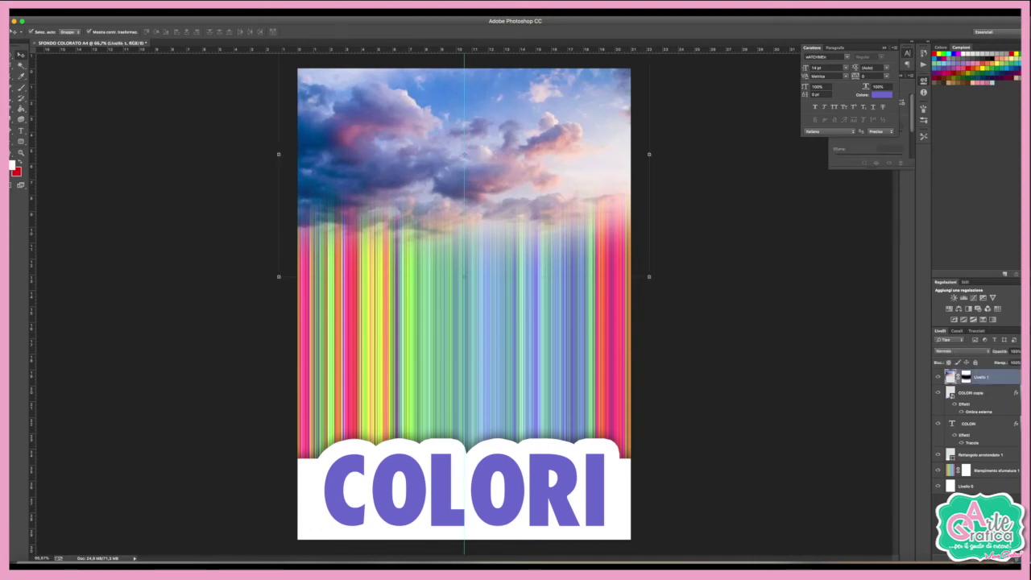
# Create a new empty layer, Livello 2, with a small brush ready
pyautogui.hotkey('ctrl', 'shift', 'alt', 'n')
pyautogui.click(21, 88)
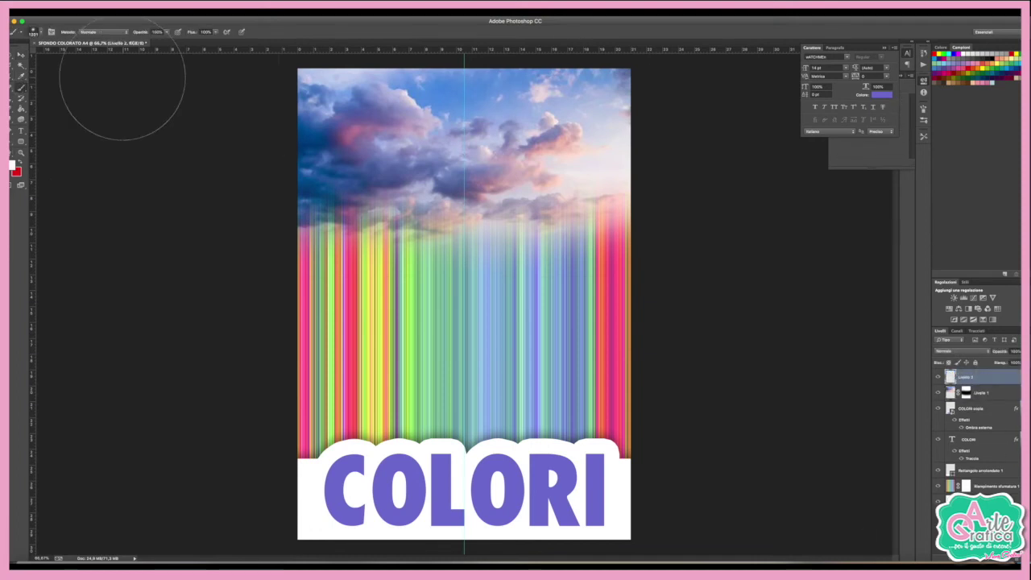
pyautogui.click(32, 32)
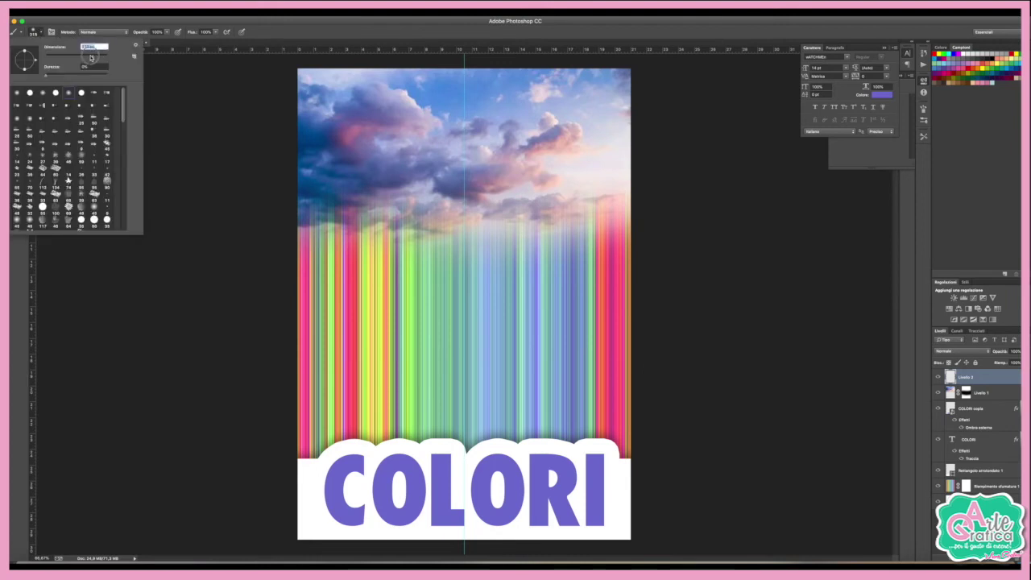
pyautogui.moveTo(94, 57); pyautogui.dragTo(60, 56)
# In the Brush panel, raise Spacing and enable Shape Dynamics and Scattering
pyautogui.click(923, 111)
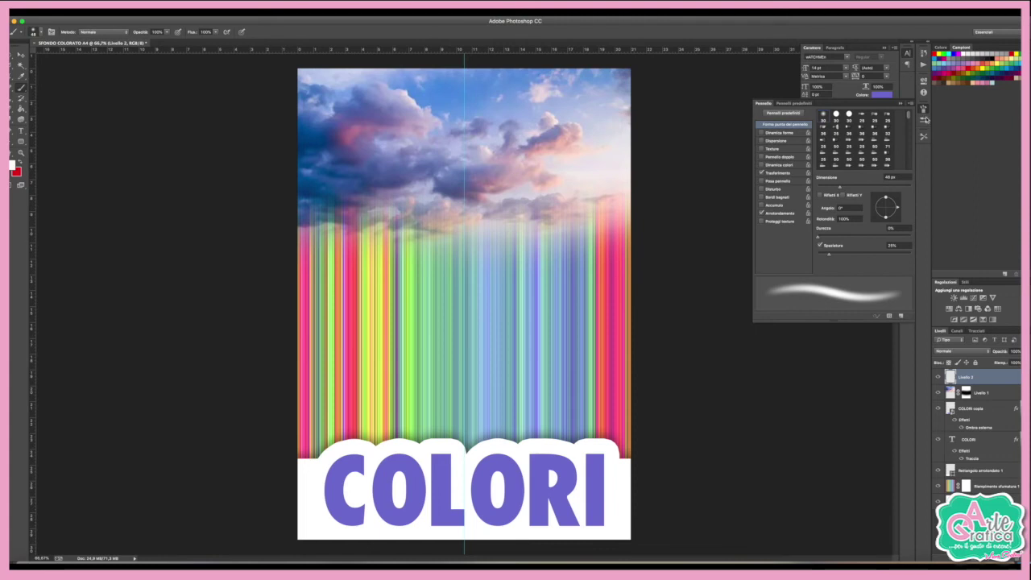
pyautogui.moveTo(829, 254); pyautogui.dragTo(867, 255)
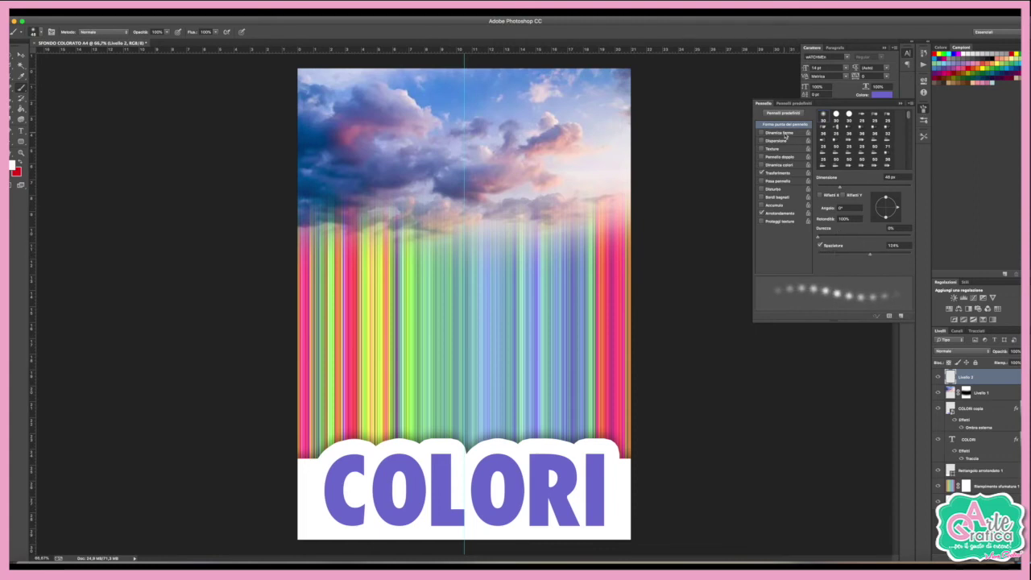
pyautogui.click(783, 134)
pyautogui.moveTo(819, 121); pyautogui.dragTo(864, 122)
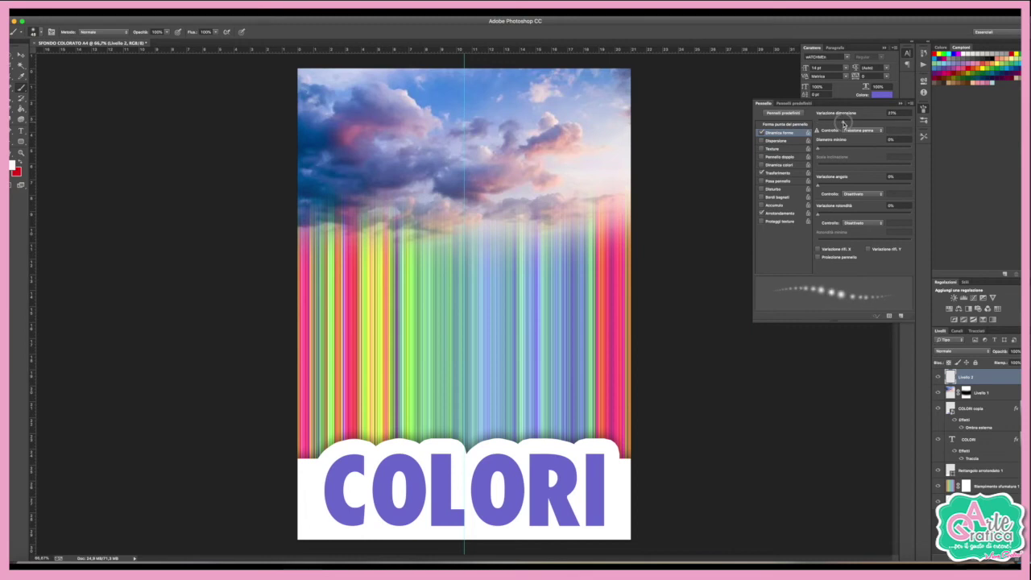
pyautogui.click(775, 141)
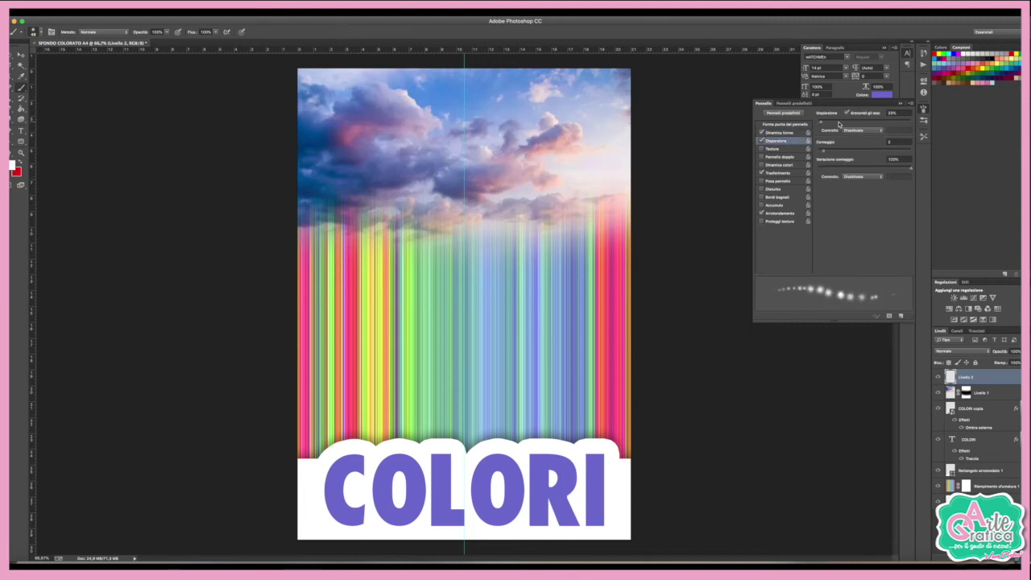
pyautogui.moveTo(835, 123); pyautogui.dragTo(896, 123)
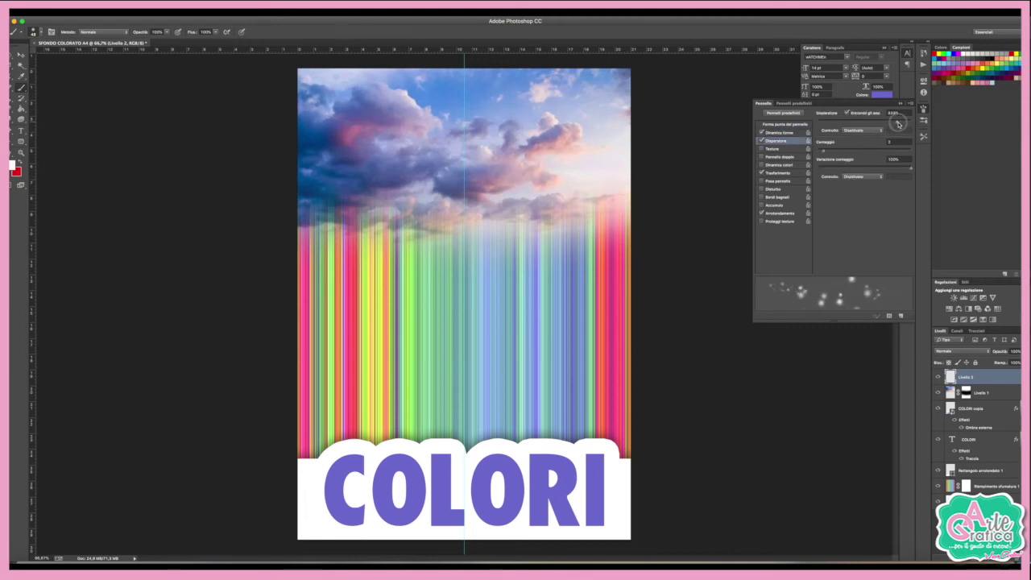
# Paint white sparkle dots over the clouds and upper stripes, increasing scatter and size jitter
pyautogui.moveTo(337, 201); pyautogui.dragTo(472, 251)
pyautogui.moveTo(899, 123); pyautogui.dragTo(906, 123)
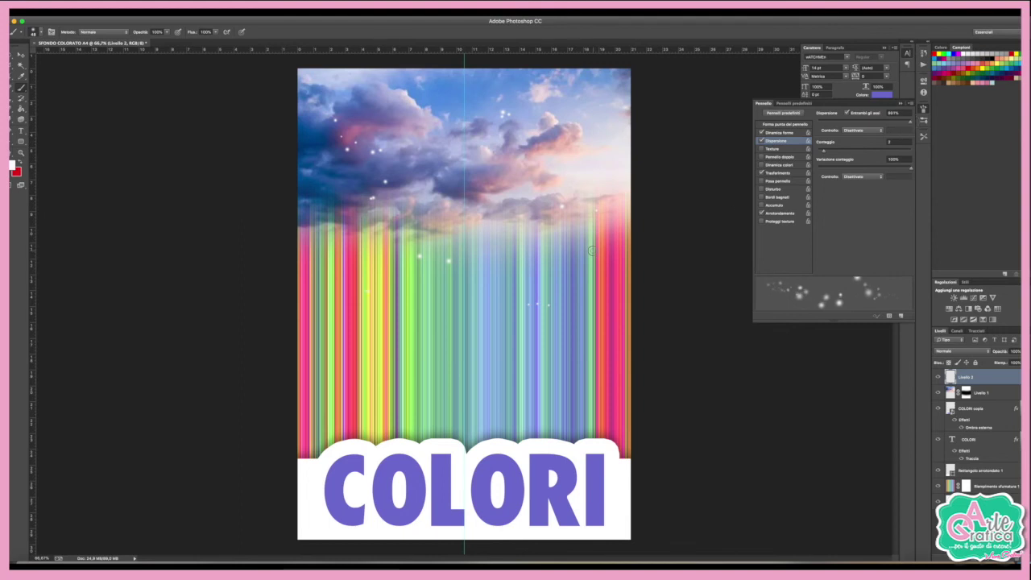
pyautogui.click(785, 133)
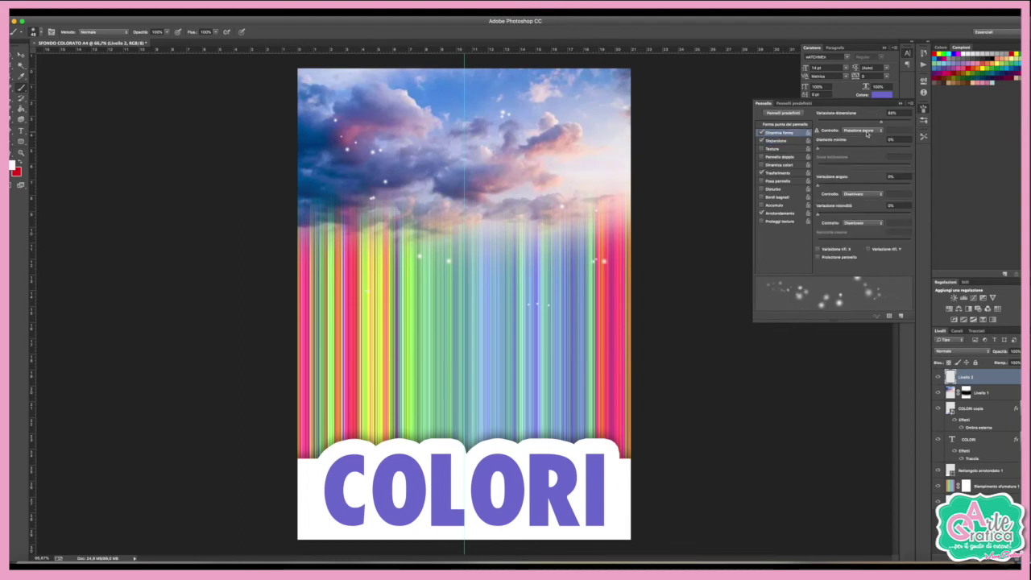
pyautogui.moveTo(880, 122); pyautogui.dragTo(950, 122)
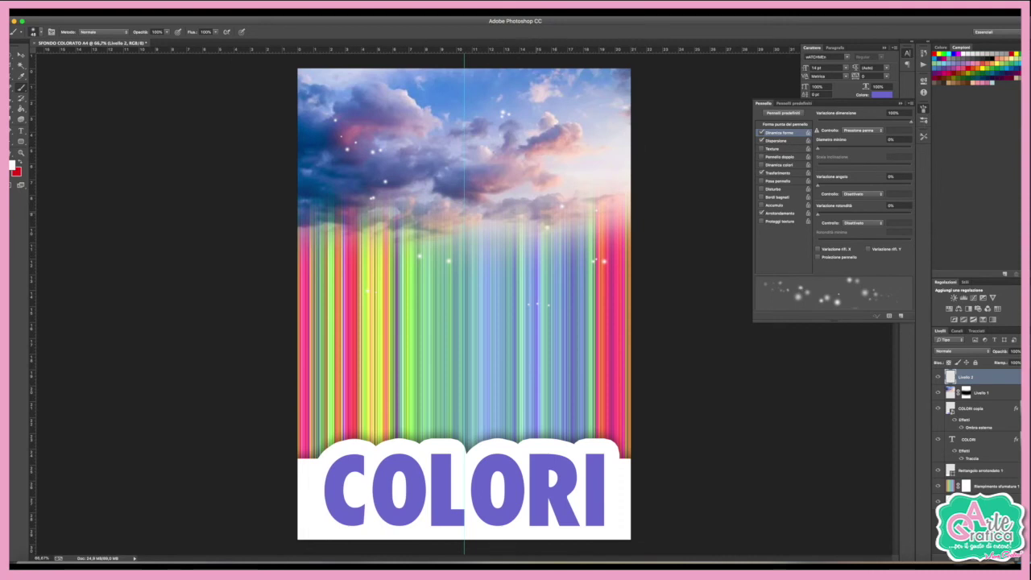
pyautogui.click(338, 341)
pyautogui.click(923, 105)
pyautogui.click(21, 54)
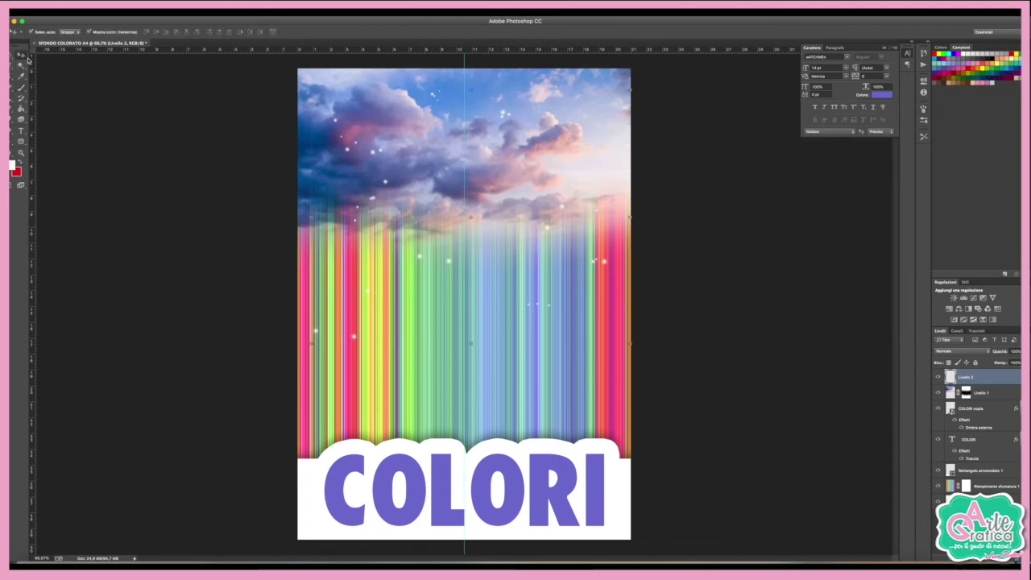
# Add the text MONDO in the sky area of the poster
pyautogui.click(127, 123)
pyautogui.click(21, 130)
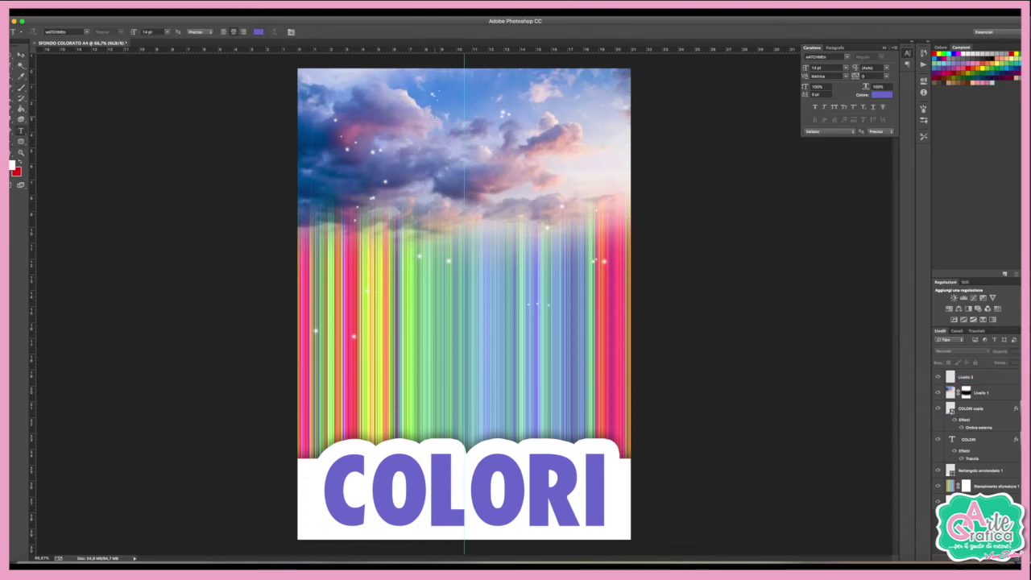
pyautogui.click(509, 127)
pyautogui.write('MONDO')
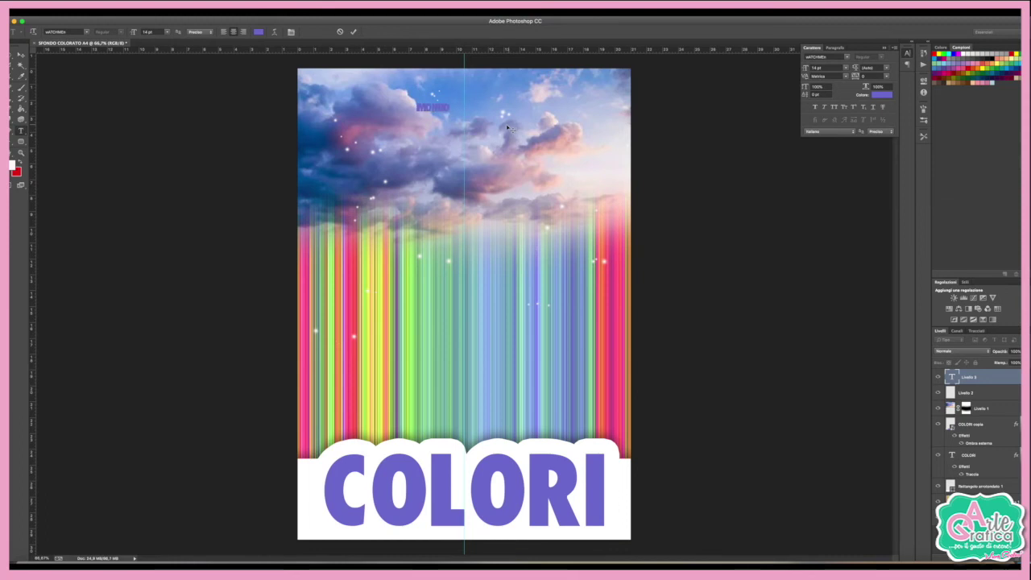
# Set MONDO in Watermelon Script and enlarge it above the clouds
pyautogui.doubleClick(432, 107)
pyautogui.click(846, 57)
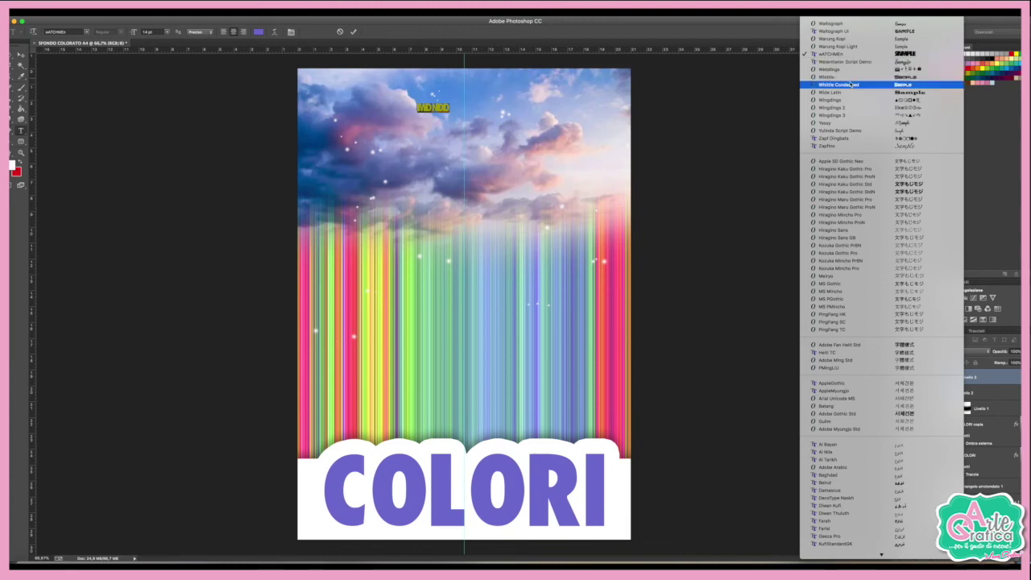
pyautogui.click(846, 62)
pyautogui.moveTo(460, 95); pyautogui.dragTo(407, 127)
pyautogui.click(484, 107)
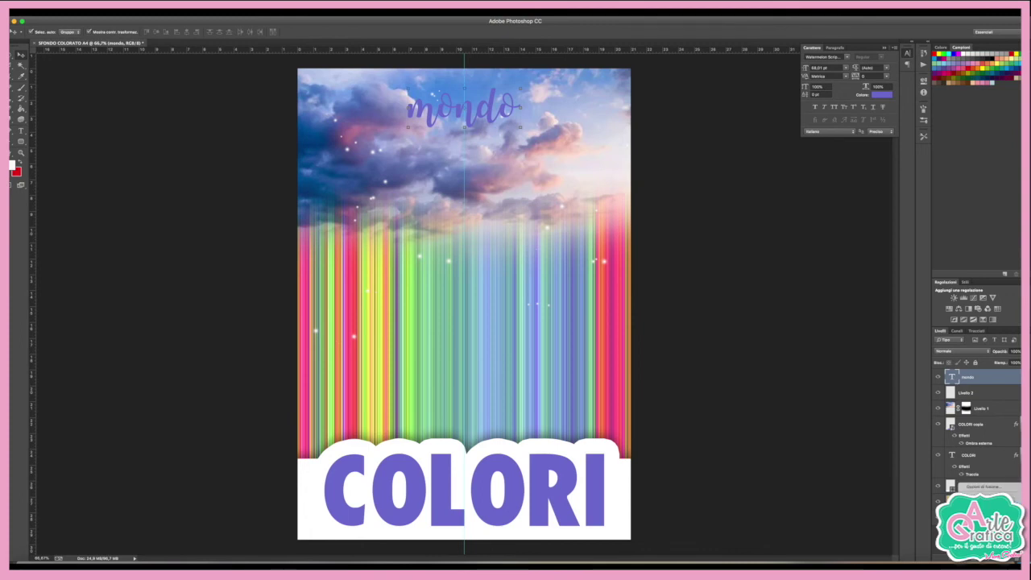
pyautogui.click(669, 294)
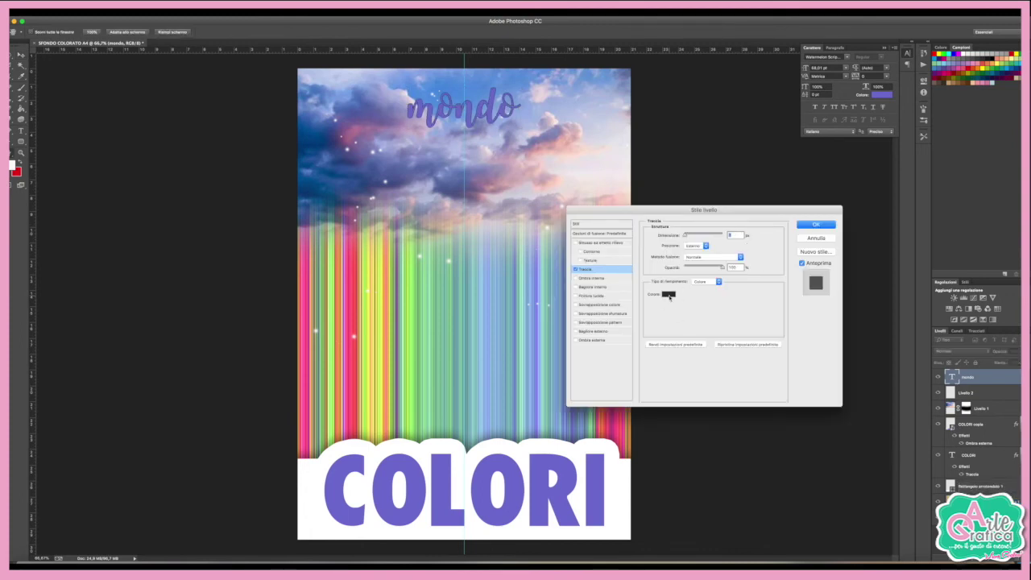
# Give mondo an 18 px white (ffffff) stroke and enlarge it to about 116%
pyautogui.click(616, 441)
pyautogui.click(853, 323)
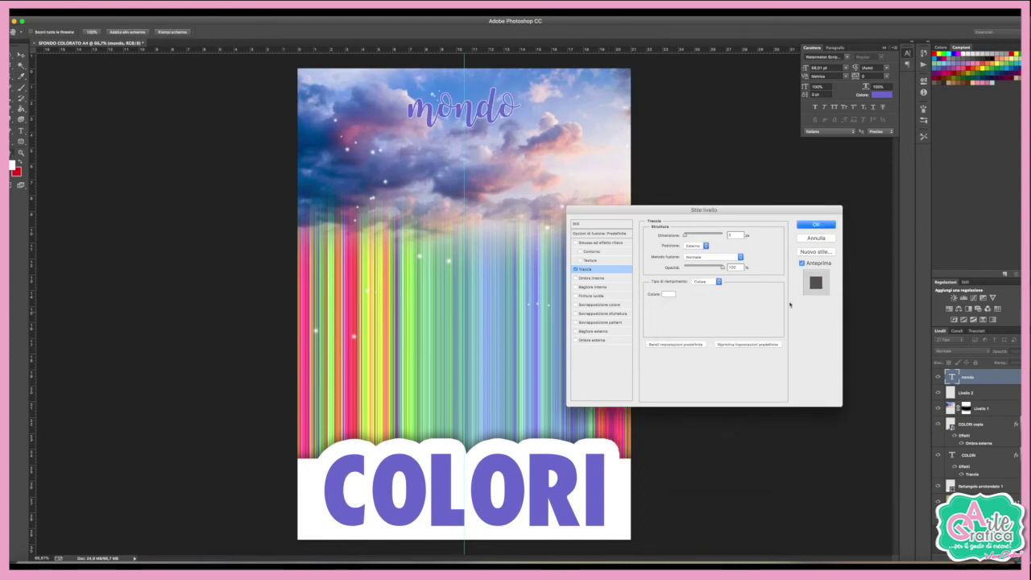
pyautogui.moveTo(686, 234); pyautogui.dragTo(689, 235)
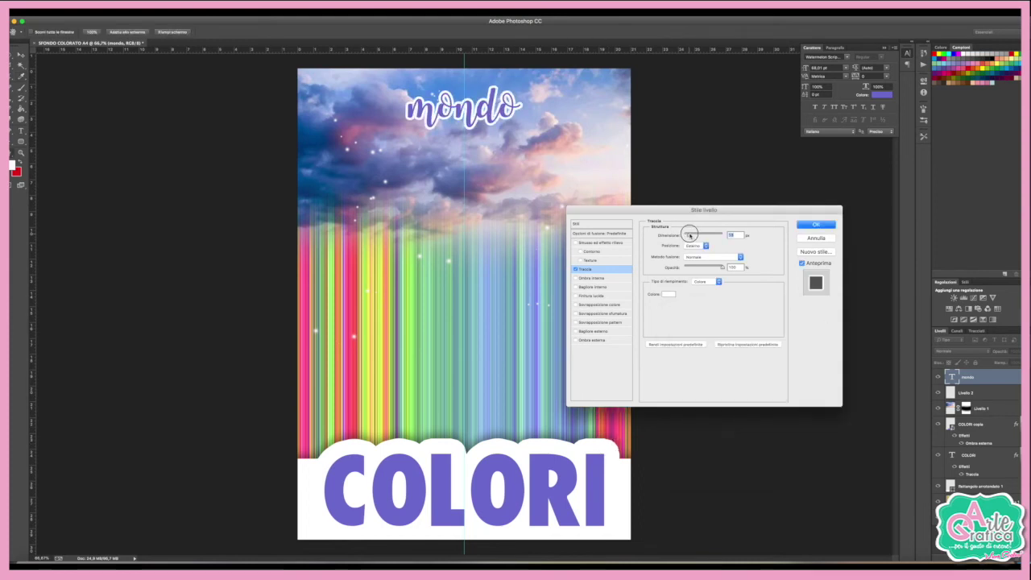
pyautogui.click(816, 226)
pyautogui.moveTo(522, 87); pyautogui.dragTo(516, 113)
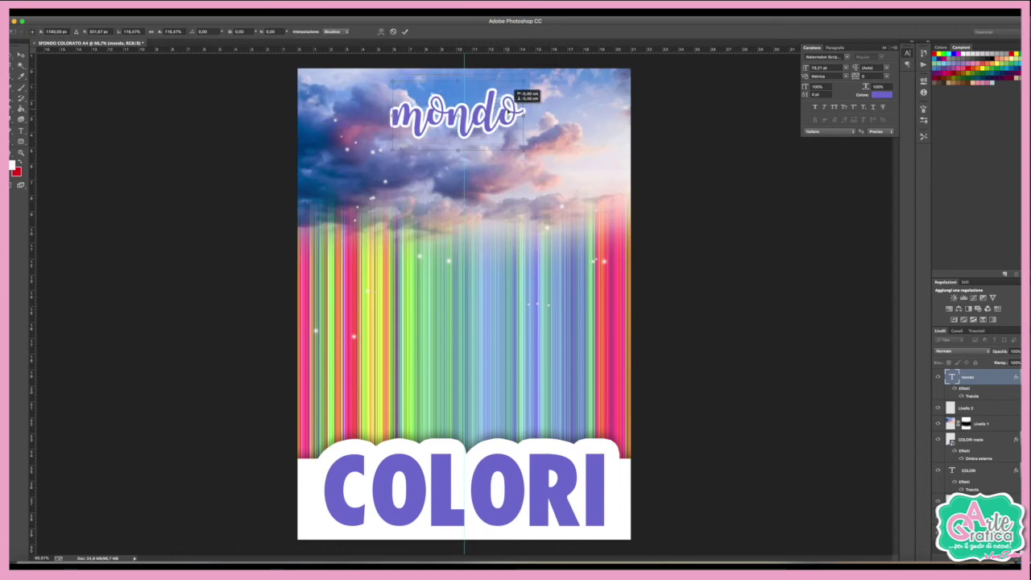
# Commit mondo's enlargement, nudge it slightly right, and add empty layer Livello 3
pyautogui.press('Return')
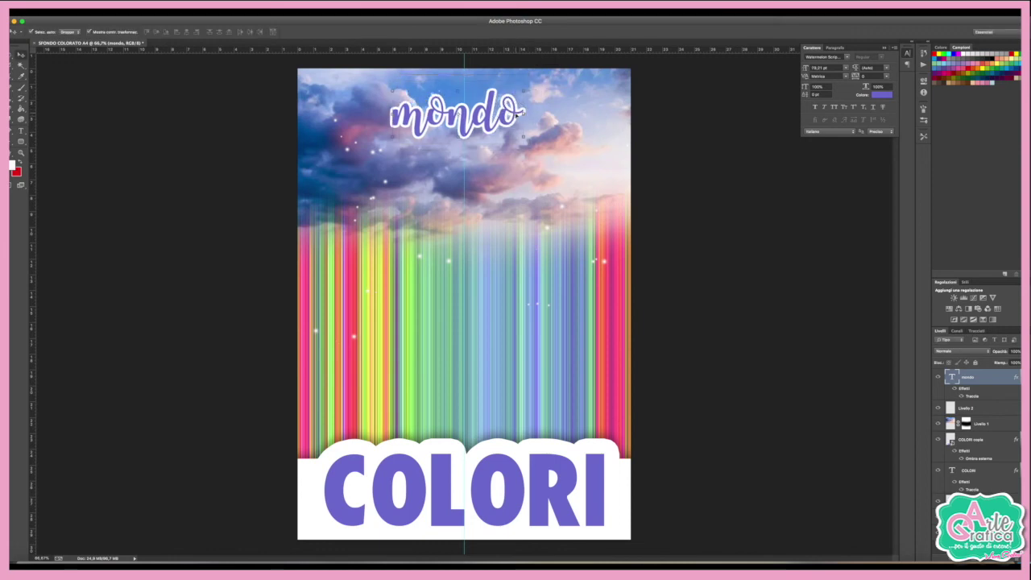
pyautogui.moveTo(516, 114); pyautogui.dragTo(523, 115)
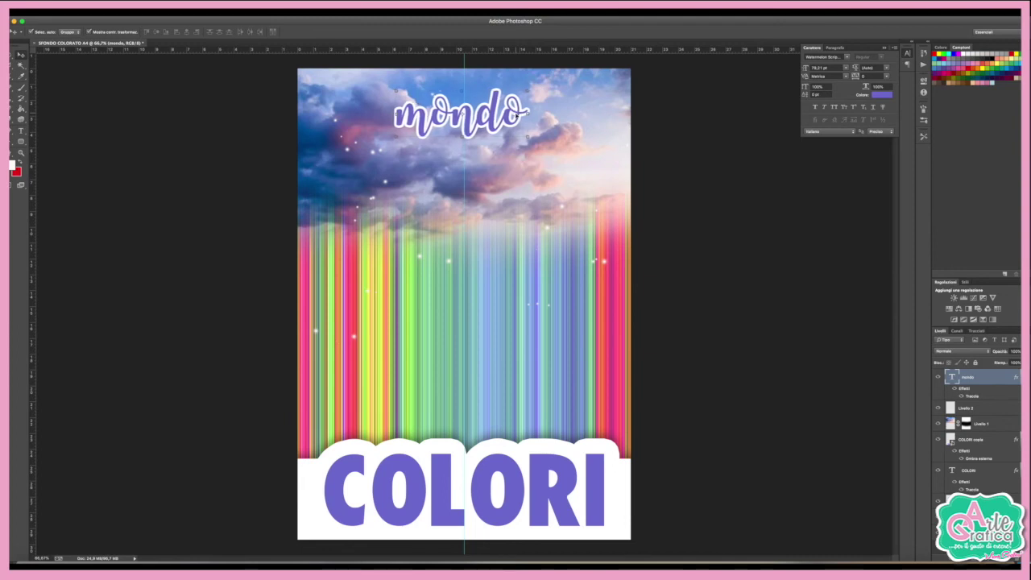
pyautogui.moveTo(523, 115); pyautogui.dragTo(525, 115)
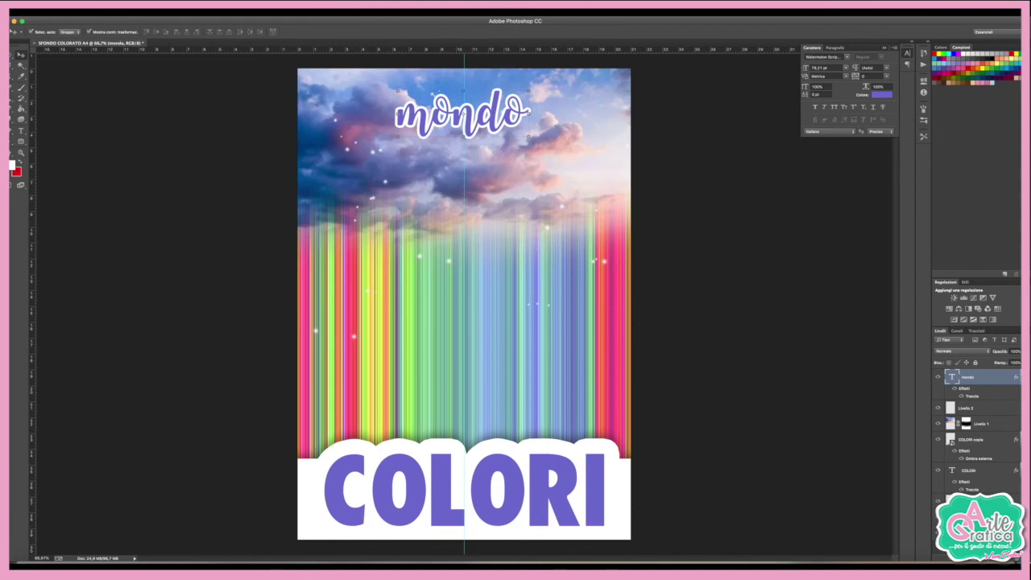
pyautogui.hotkey('ctrl', 'shift', 'alt', 'n')
pyautogui.press('b')
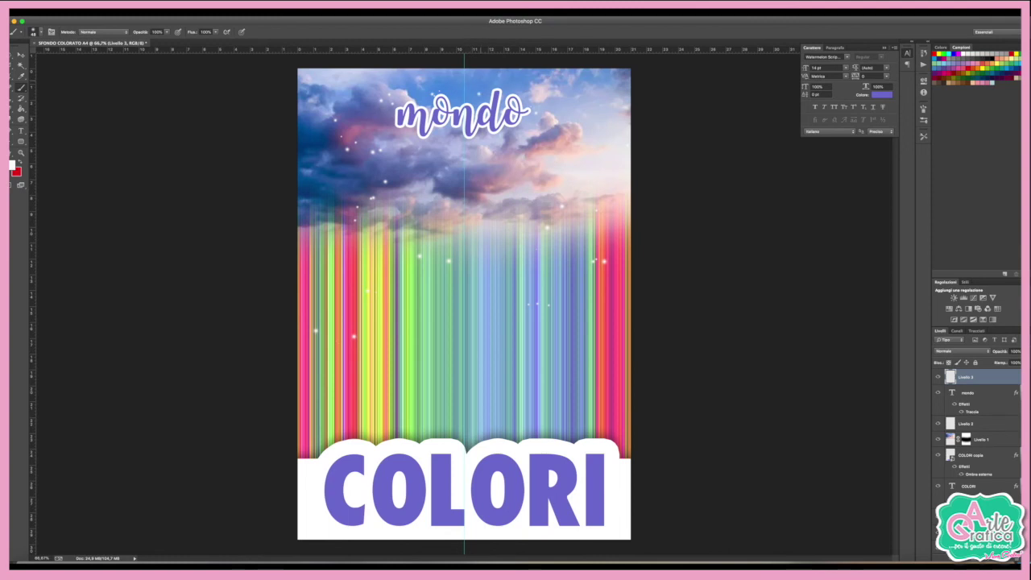
# Set an 11 px brush and paint white dots on either side of mondo
pyautogui.click(34, 32)
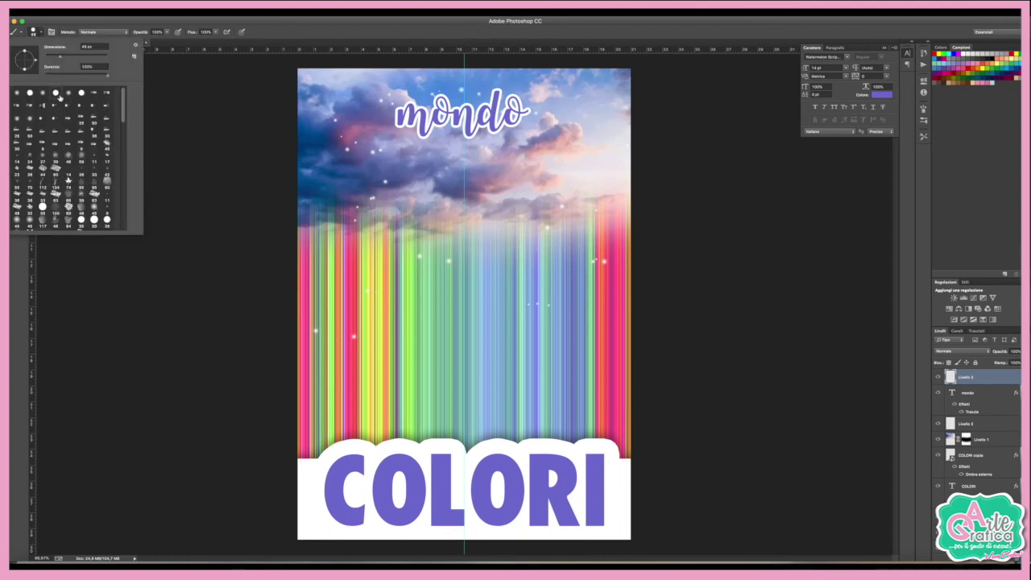
pyautogui.click(55, 92)
pyautogui.press('Return')
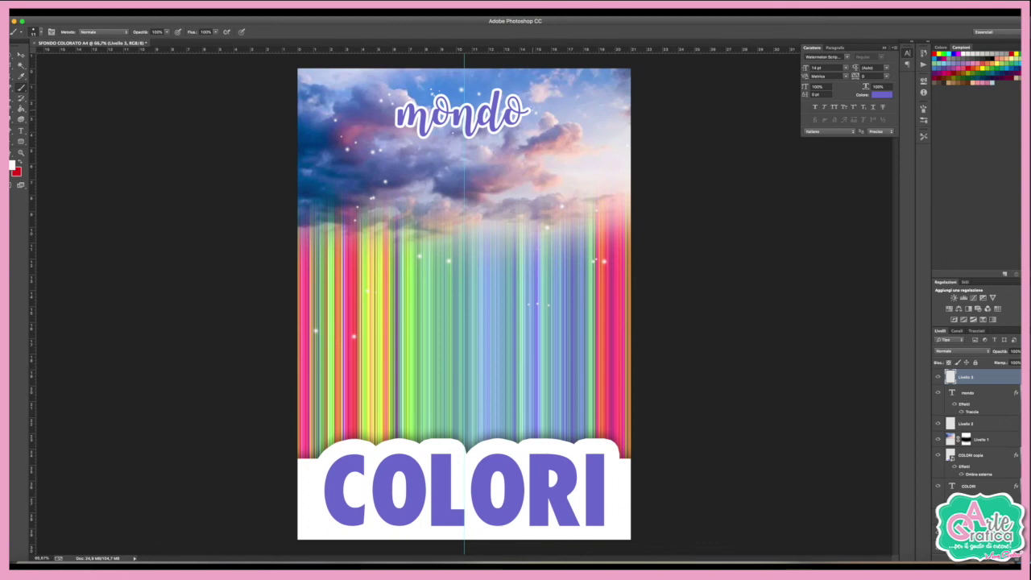
pyautogui.click(37, 33)
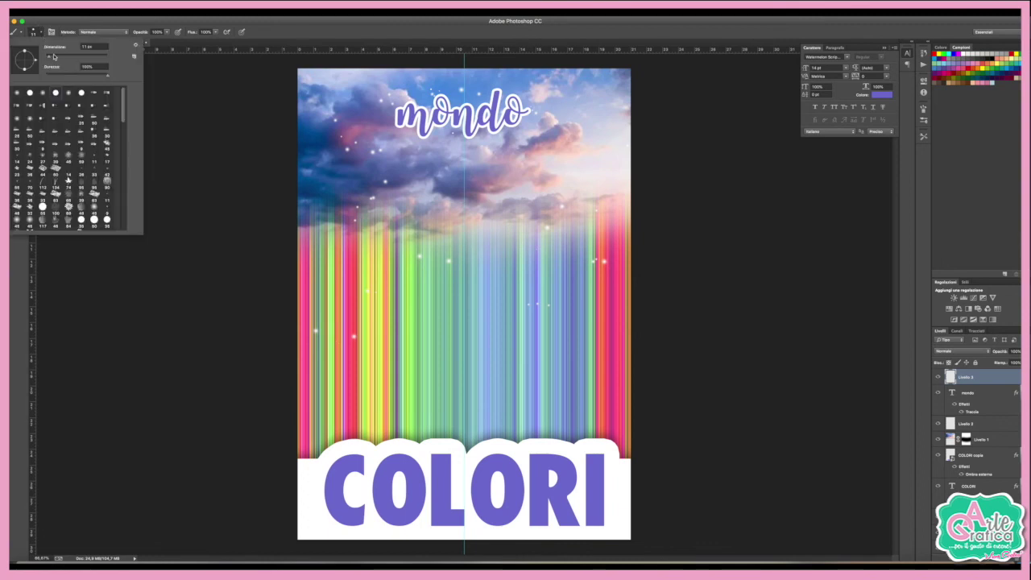
pyautogui.press('Return')
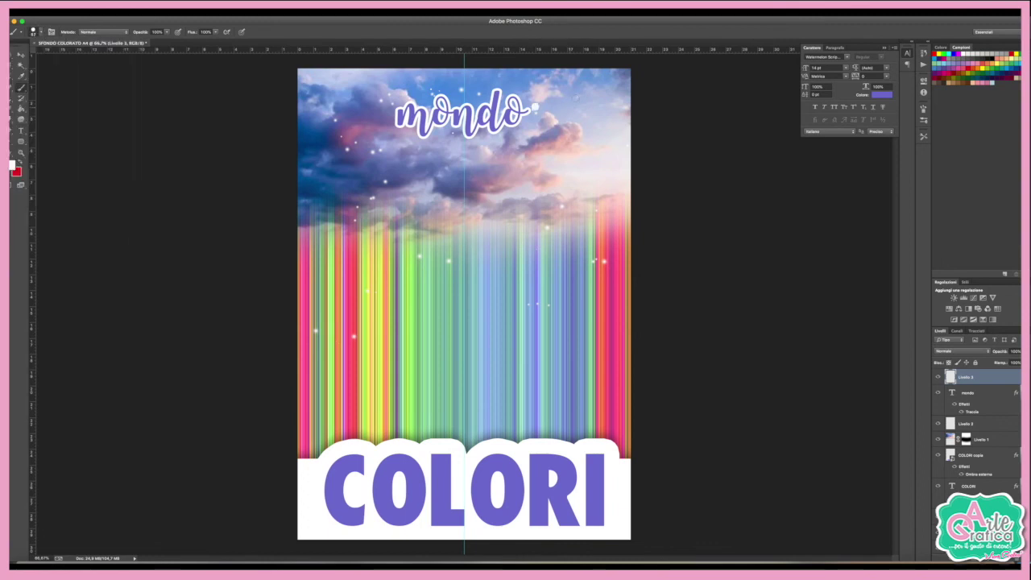
pyautogui.click(389, 120)
pyautogui.click(21, 55)
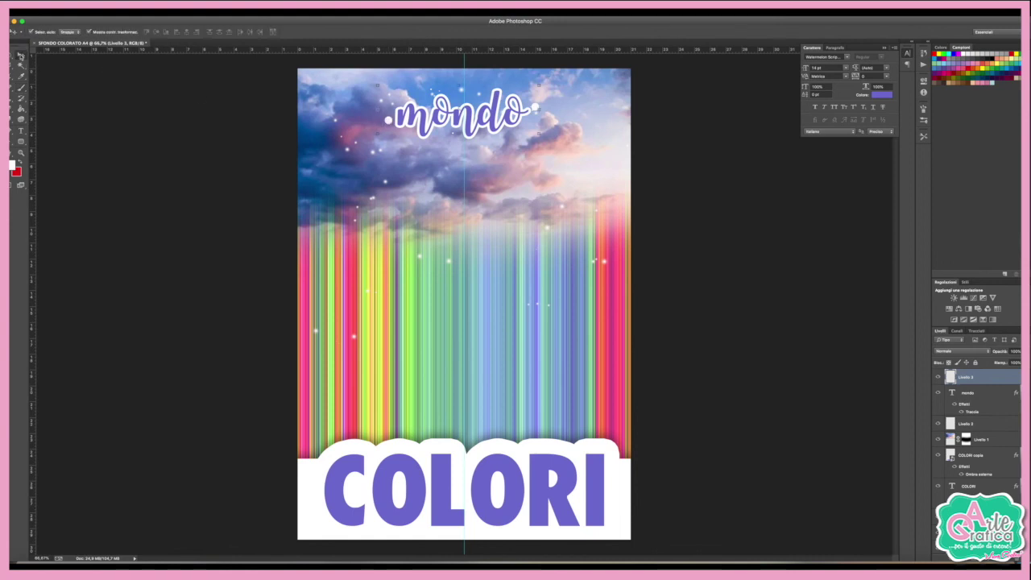
pyautogui.click(755, 214)
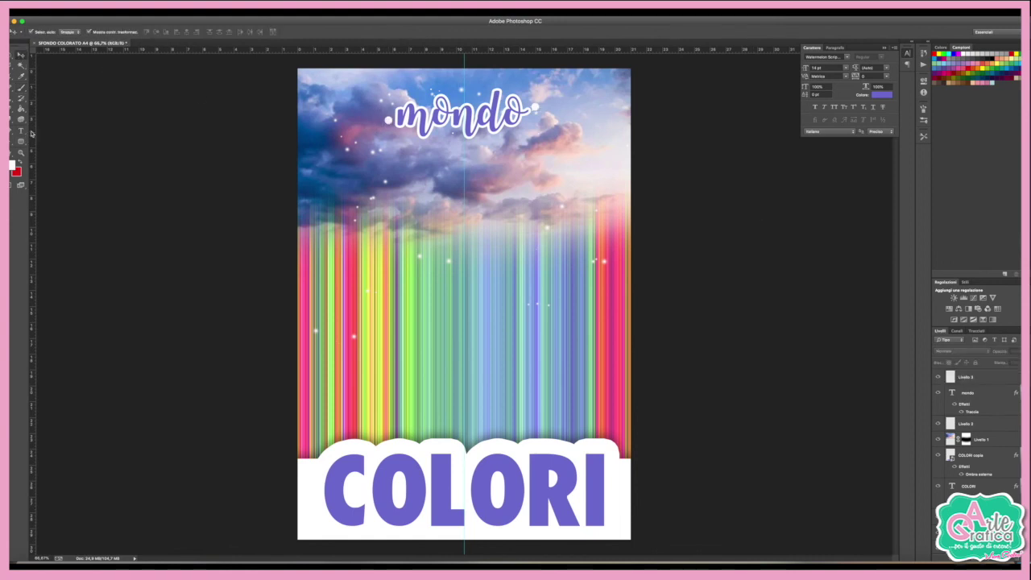
pyautogui.hotkey('ctrl', '-')
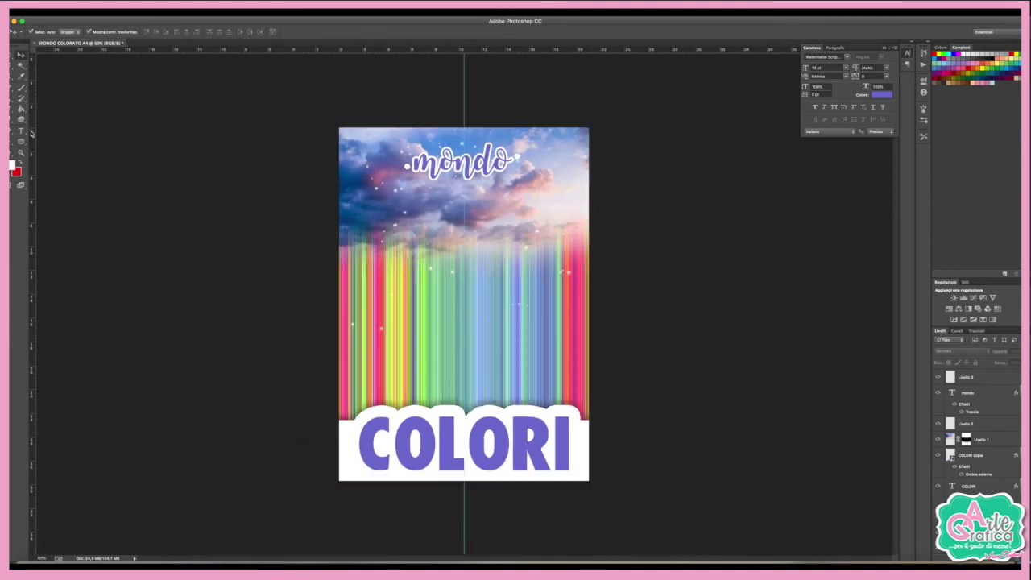